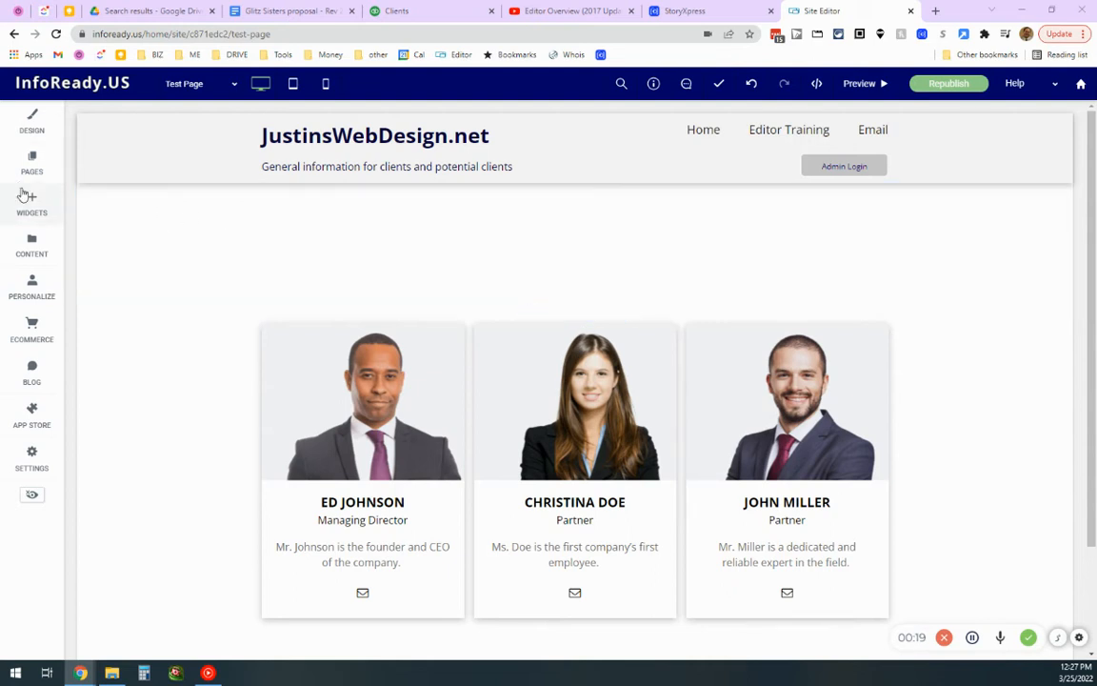
Add a Button widget in the empty area above the team profiles and set its text to "File Name".
click(27, 198)
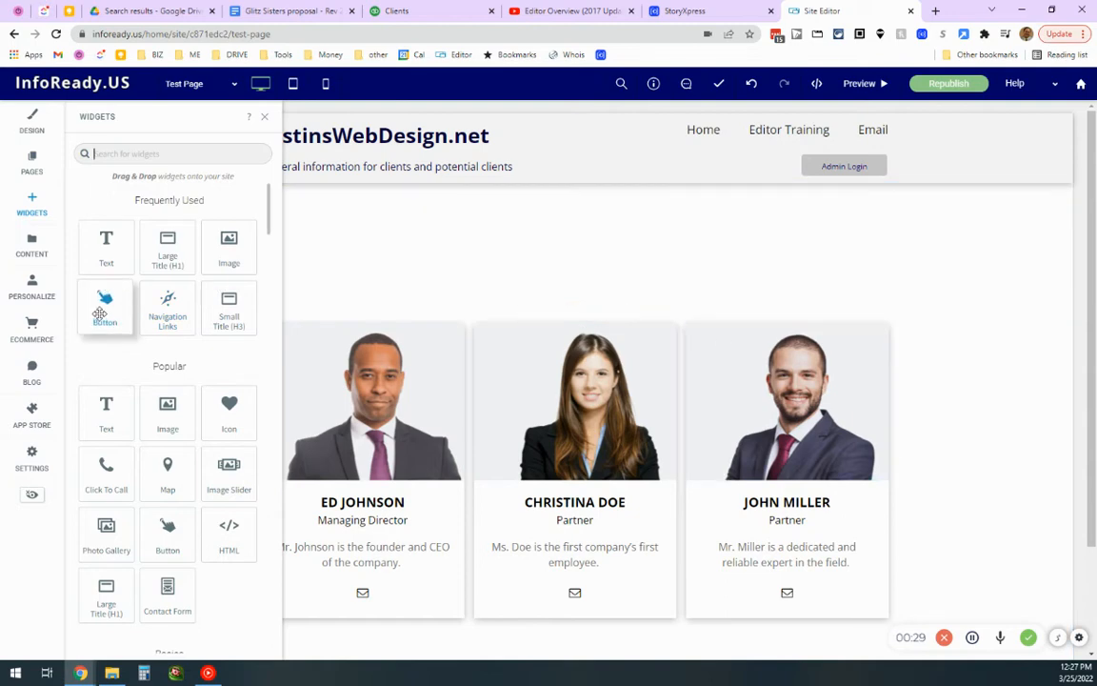
drag(100, 315, 511, 305)
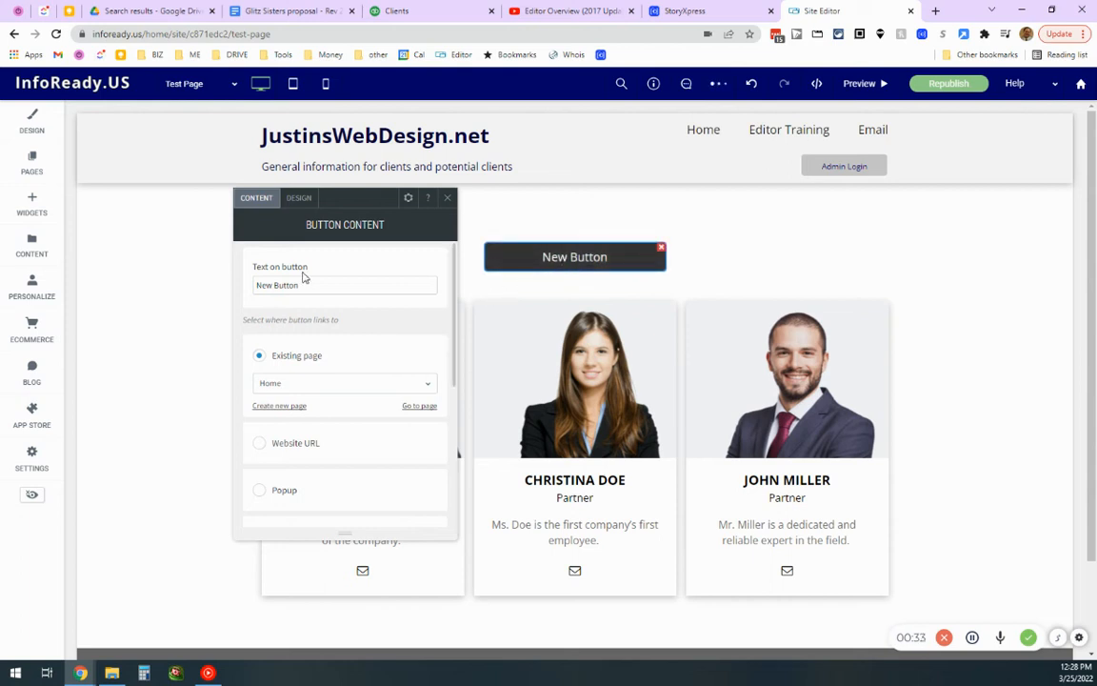
drag(312, 284, 135, 286)
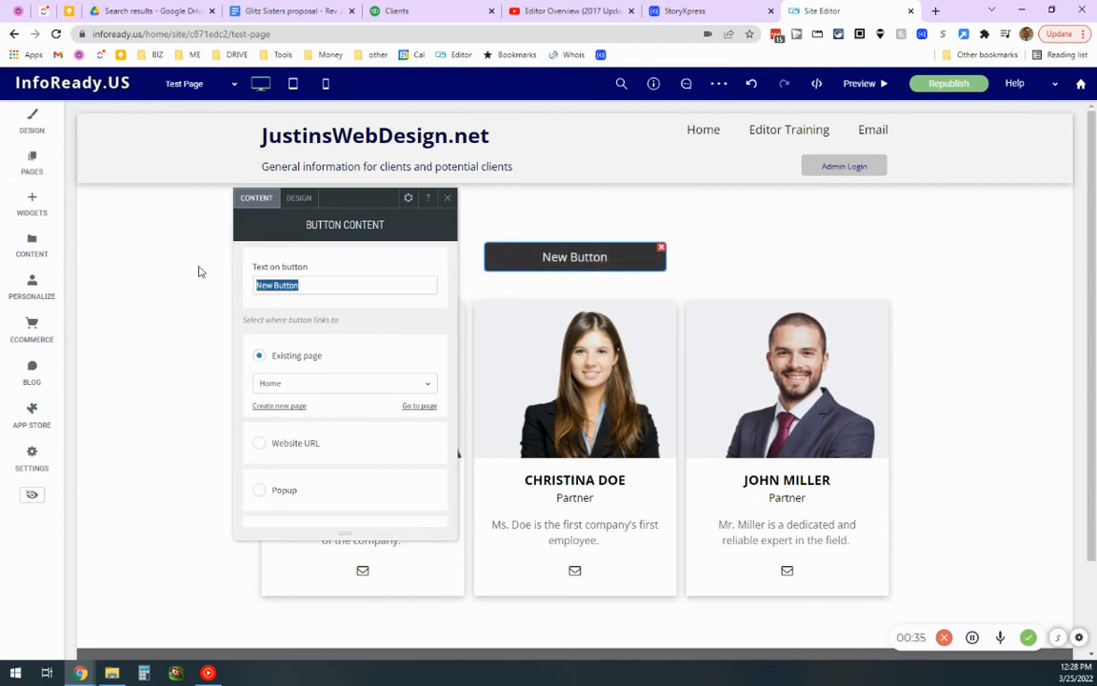
text(File Name)
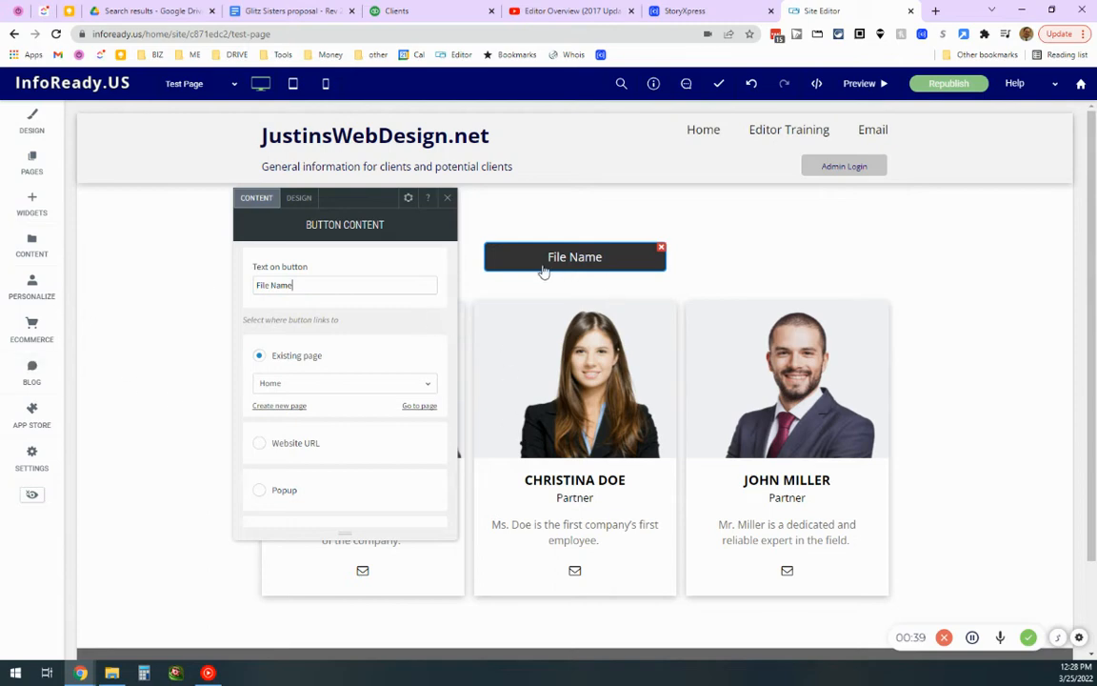
Set the "File Name" button's link type to File for download.
scroll(389, 362, down, 2)
scroll(390, 375, down, 1)
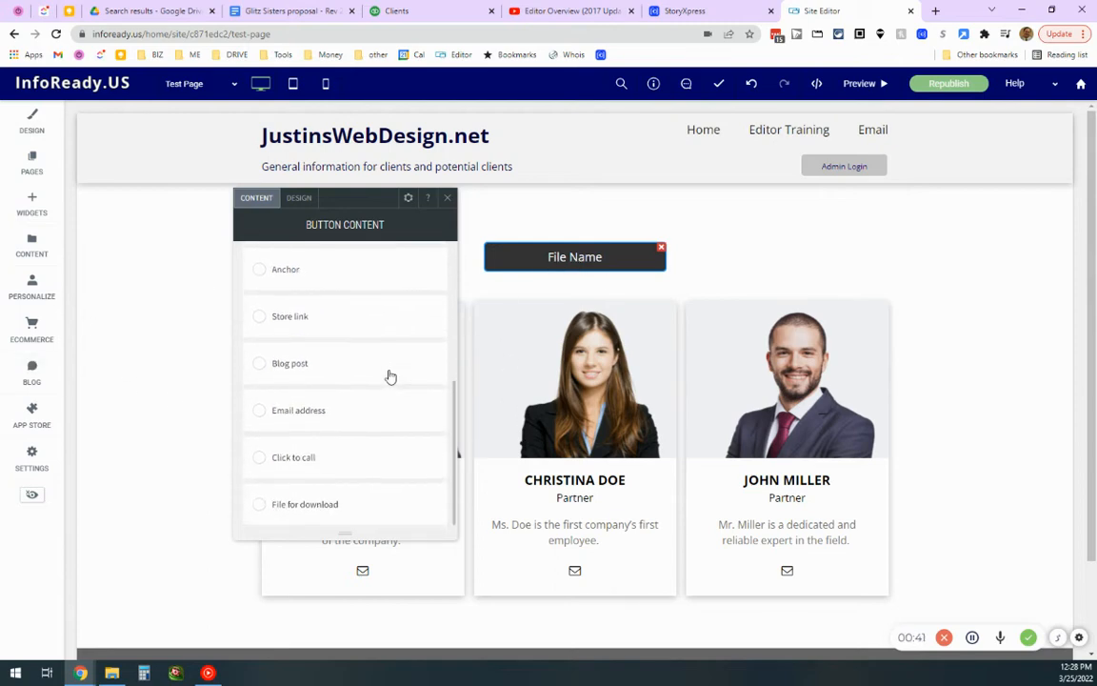
scroll(391, 381, up, 4)
scroll(397, 368, down, 1)
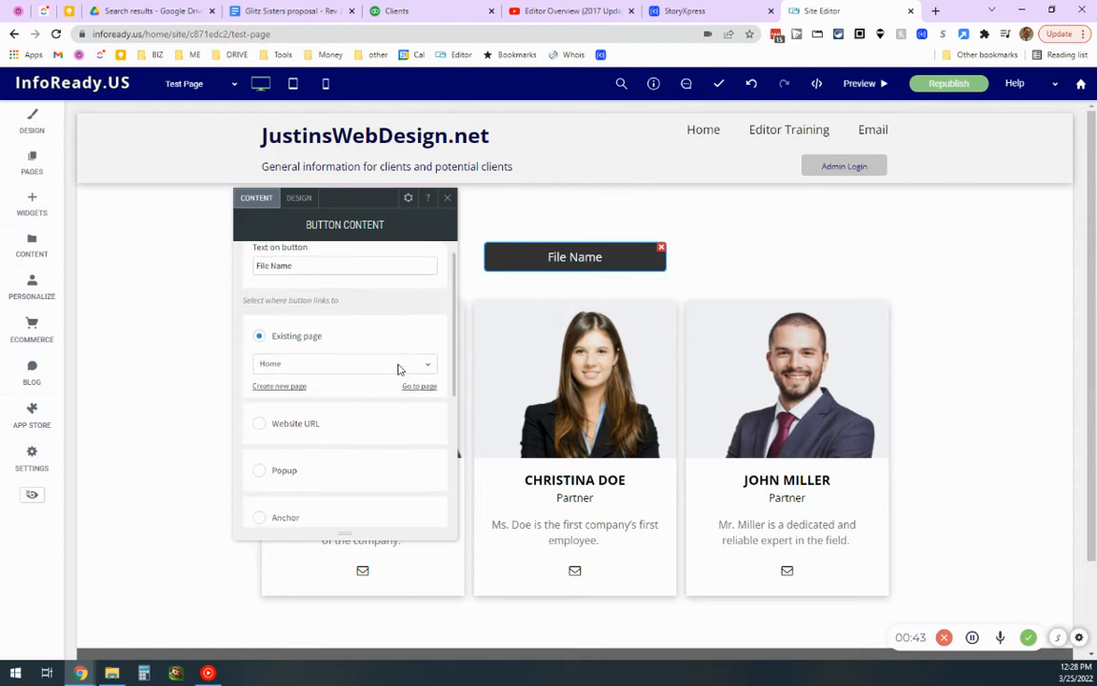
scroll(394, 367, up, 1)
scroll(358, 351, down, 2)
scroll(358, 351, down, 2)
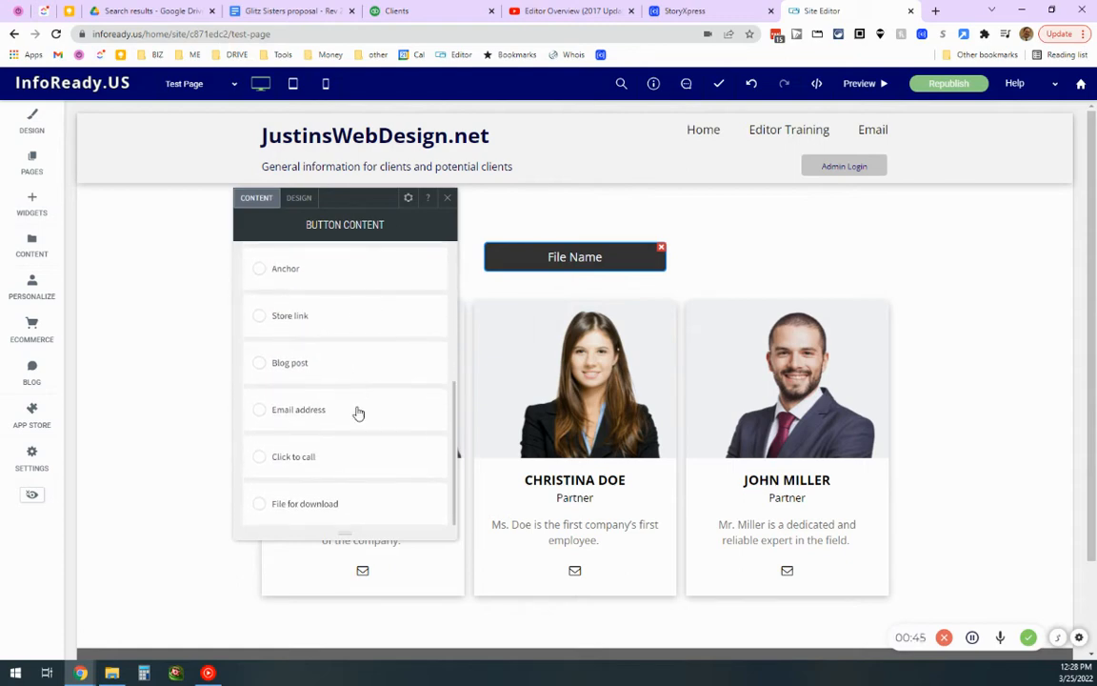
click(268, 508)
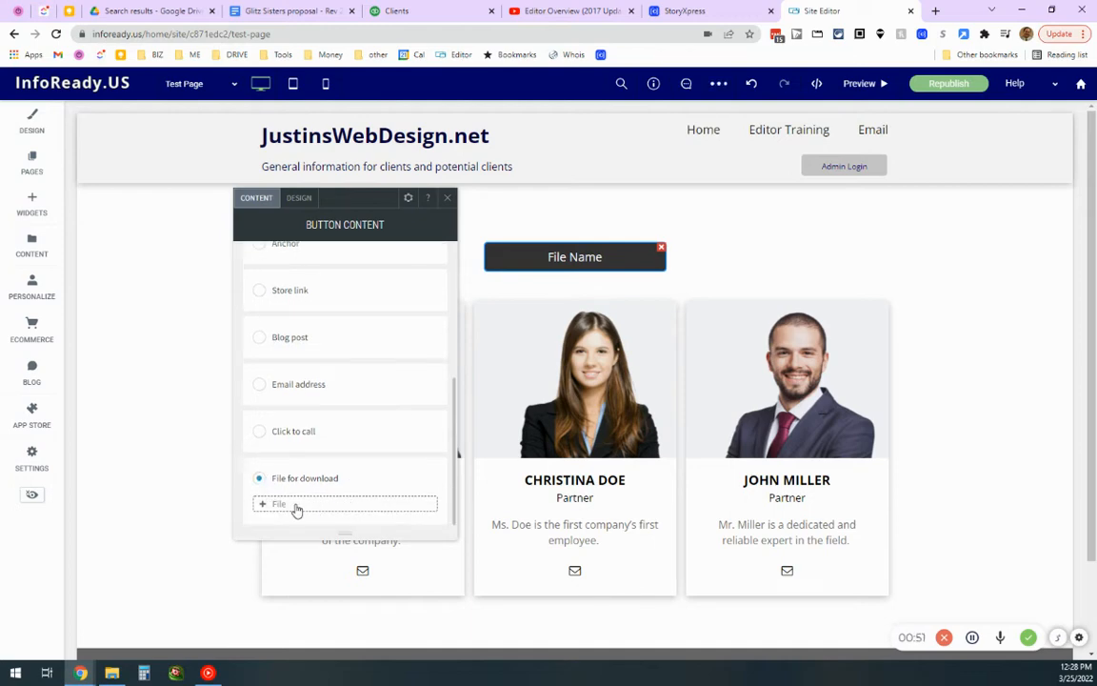
Upload the 2022-03-24 license receipt PDF from the computer's Downloads folder to the site's uploaded files.
click(313, 509)
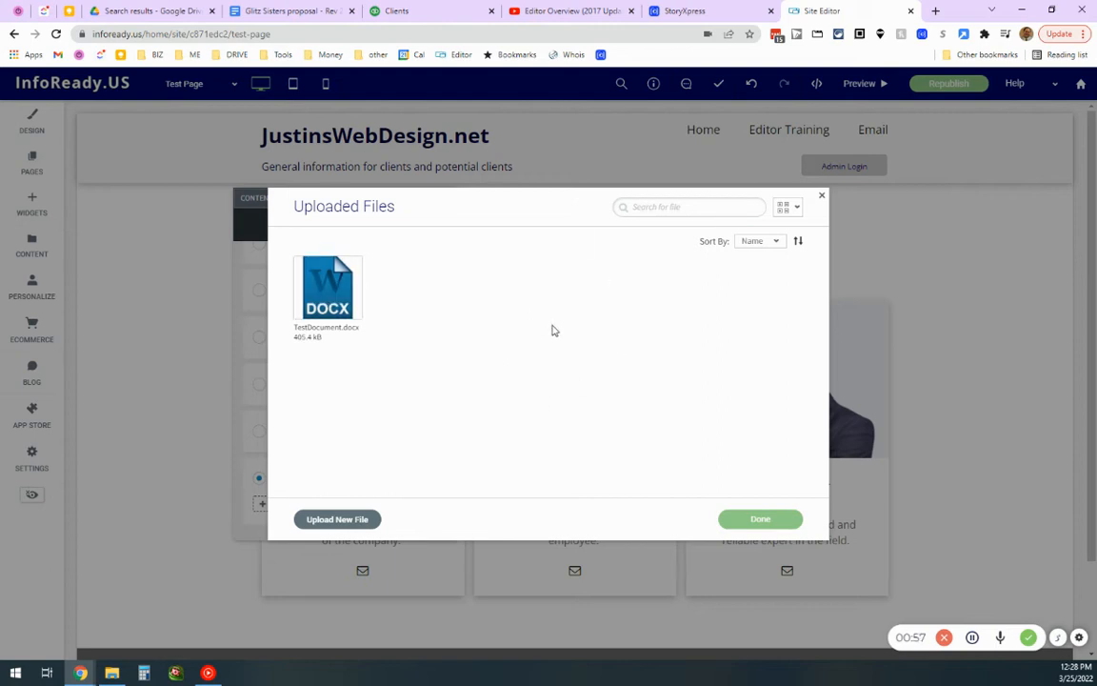
click(363, 520)
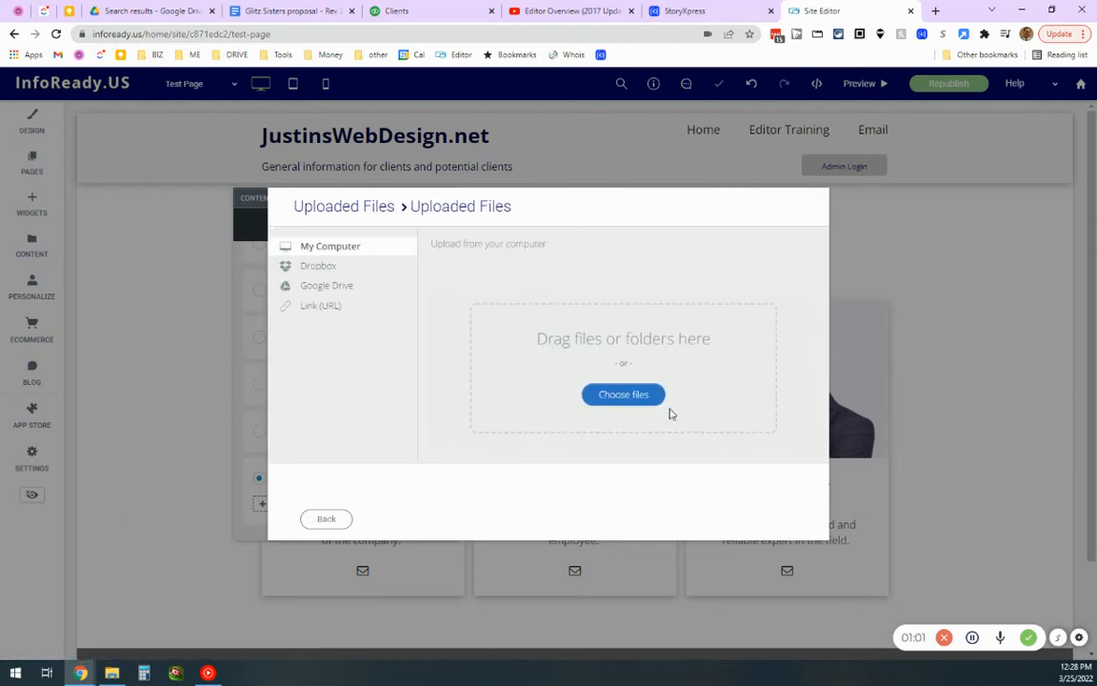
click(634, 398)
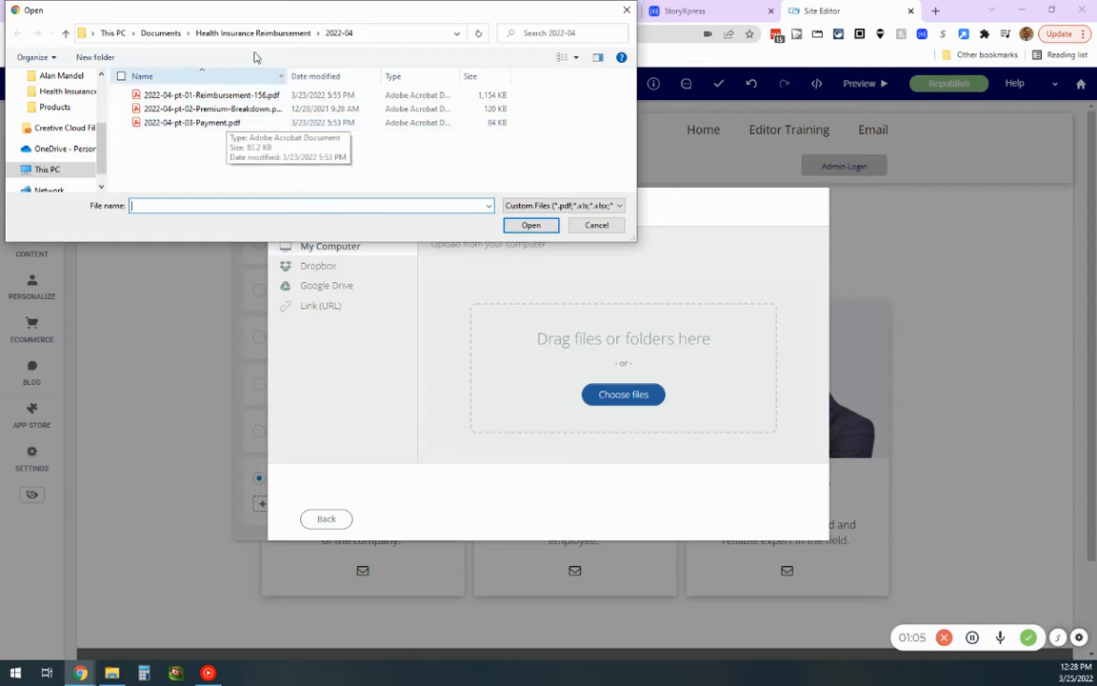
click(150, 33)
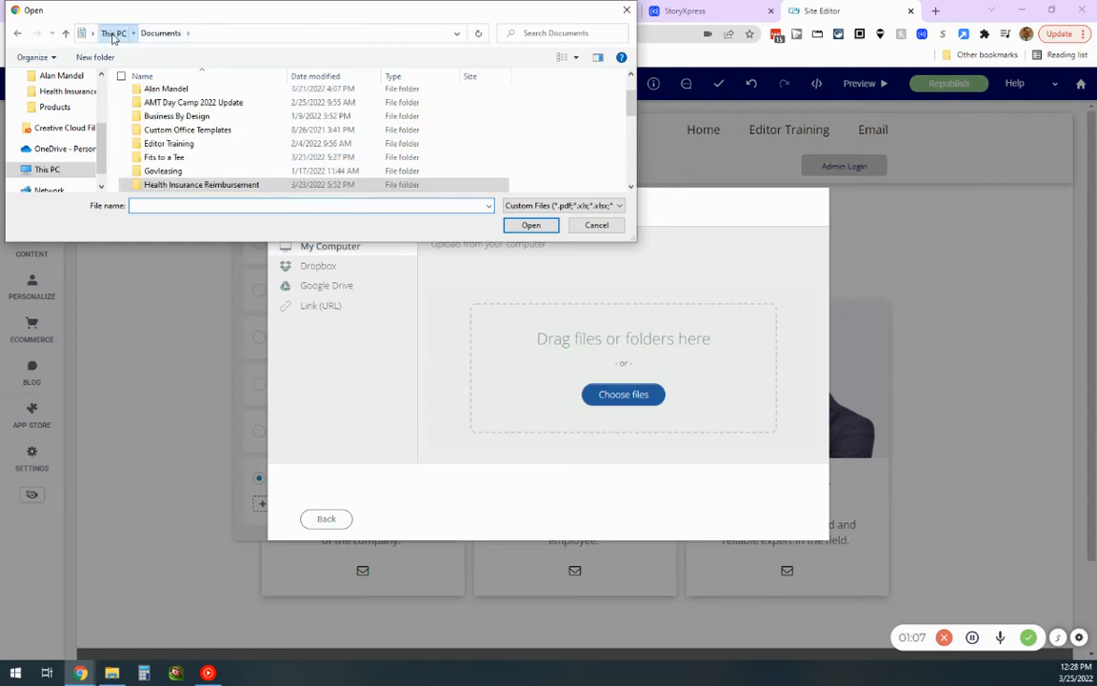
click(110, 34)
scroll(82, 114, up, 2)
scroll(82, 116, up, 1)
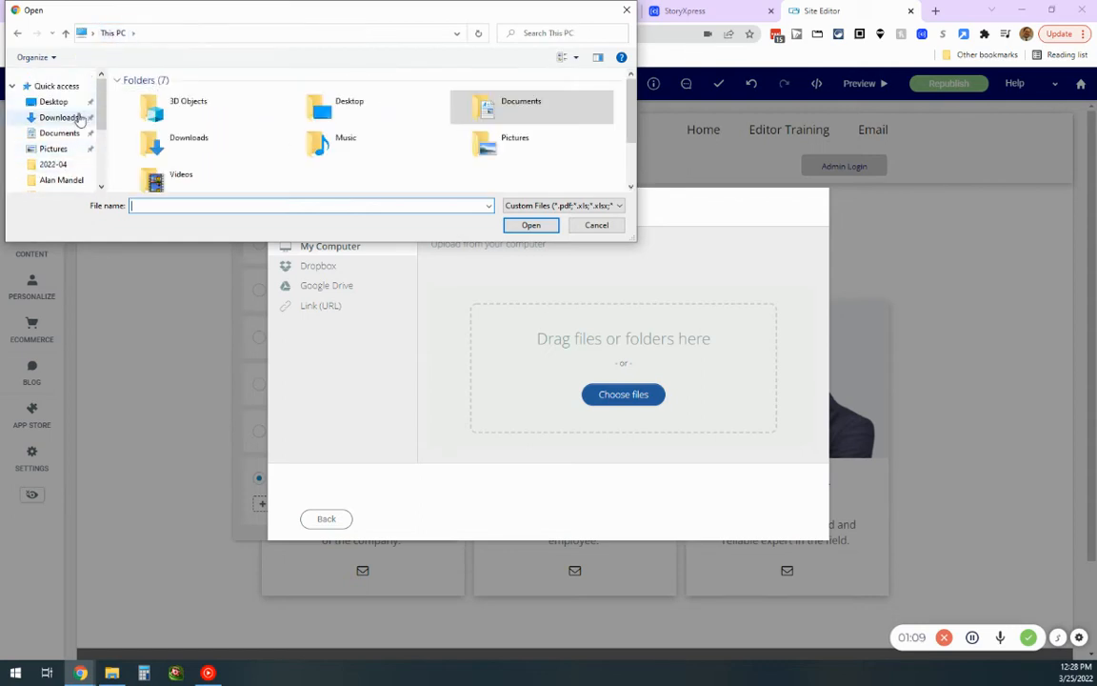
click(76, 122)
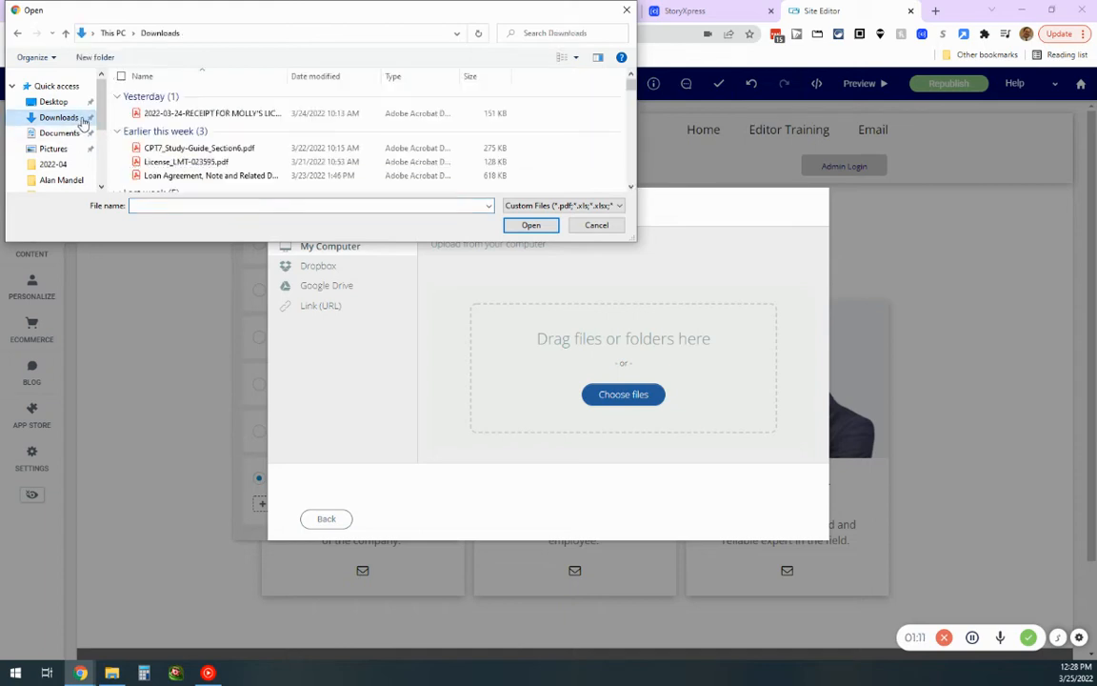
double_click(245, 113)
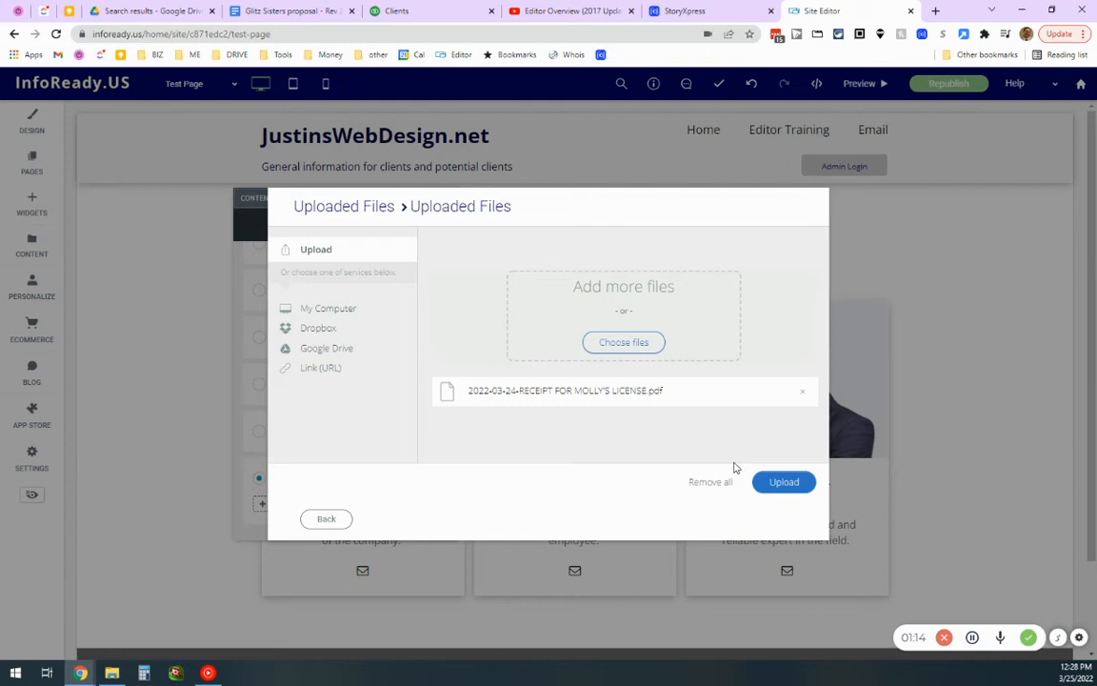
click(784, 483)
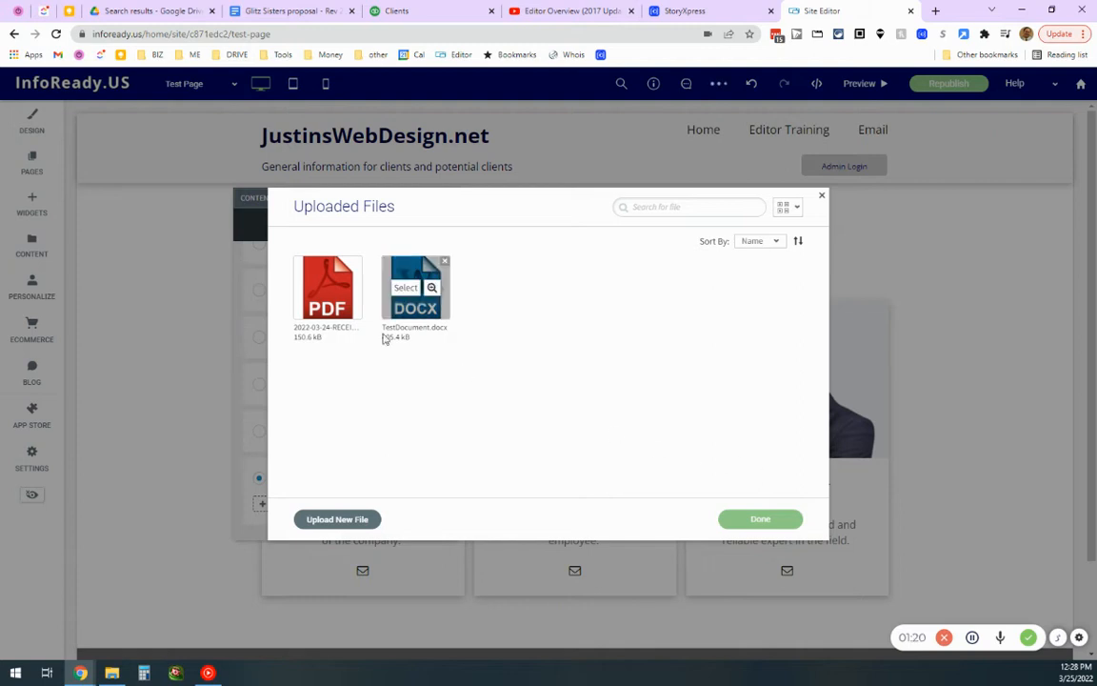
Assign the uploaded license receipt PDF as the button's download file and close the button settings.
mouse_move(314, 296)
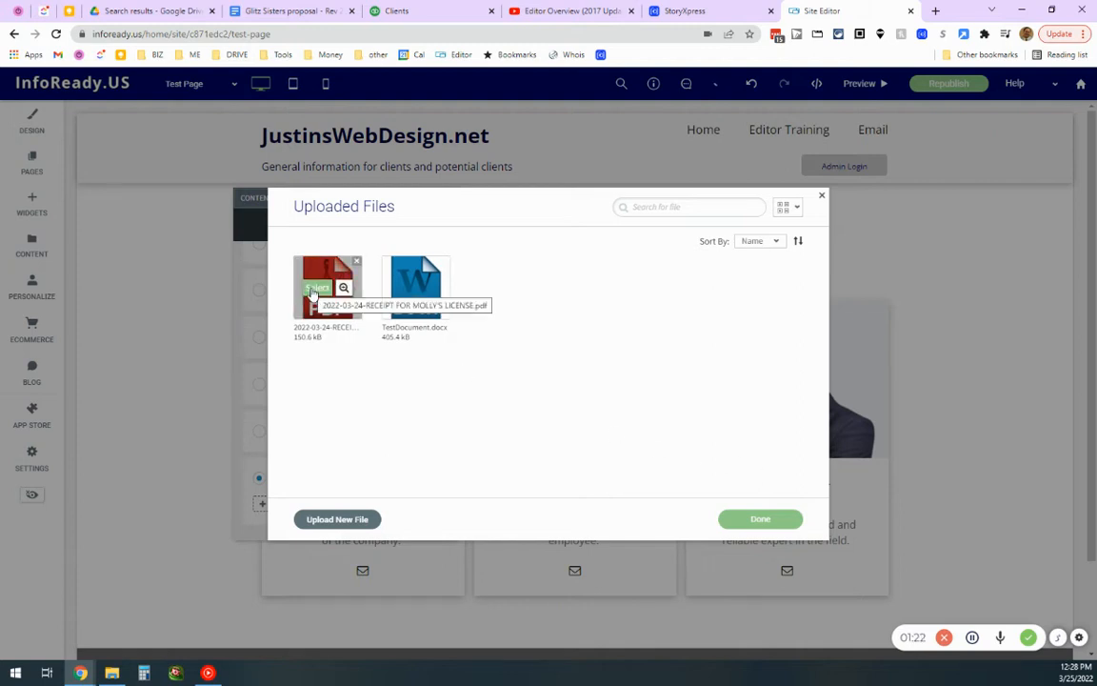
click(314, 294)
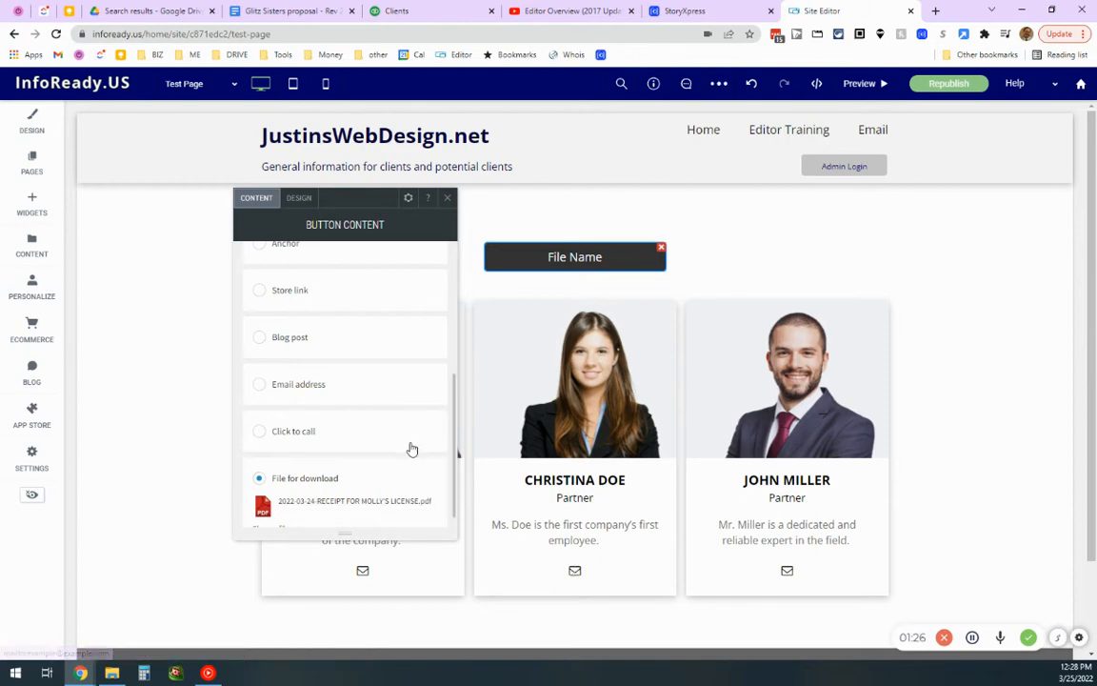
scroll(411, 448, down, 2)
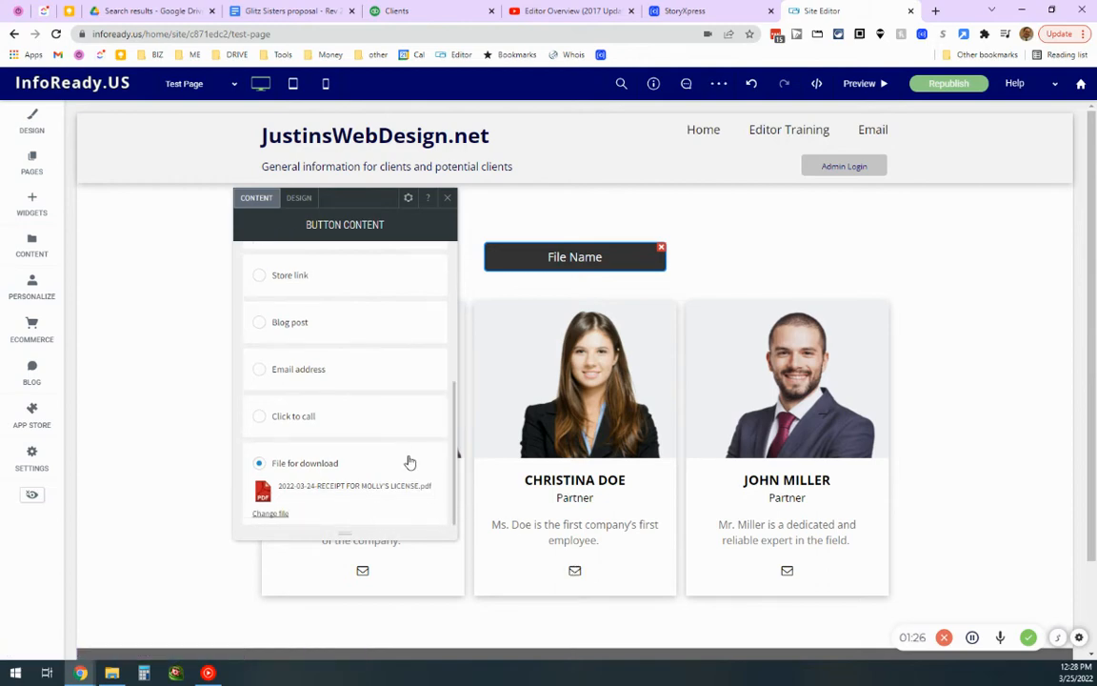
click(448, 196)
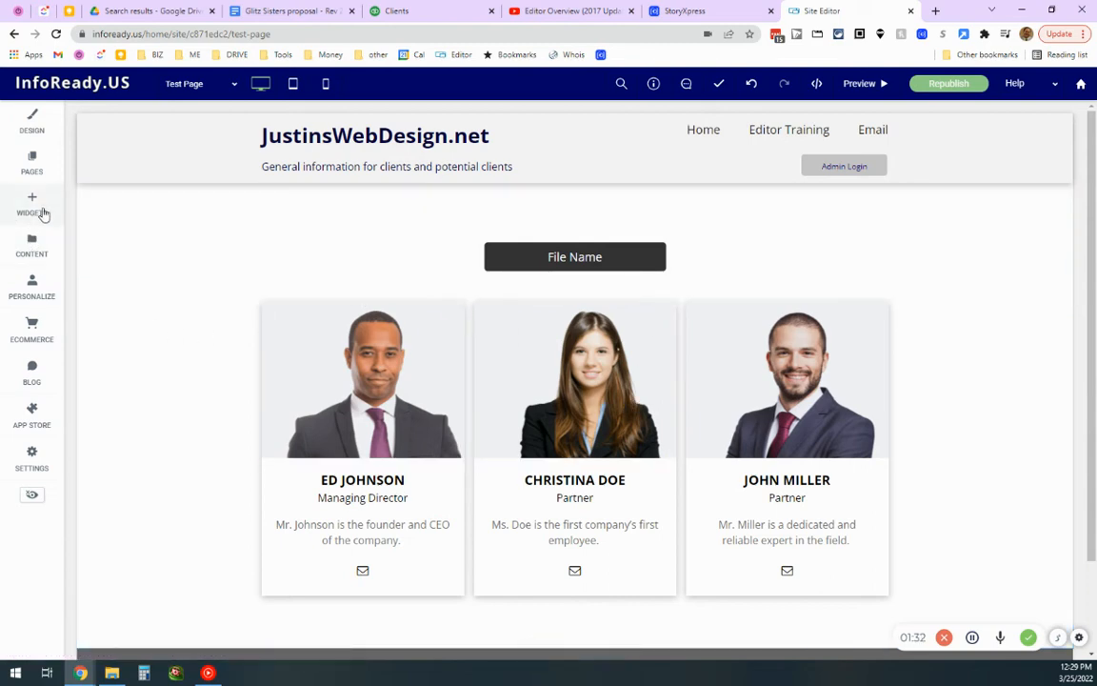
Add a Text widget beside the "File Name" button reading "Here's the text I'm going to make into a link.".
click(42, 211)
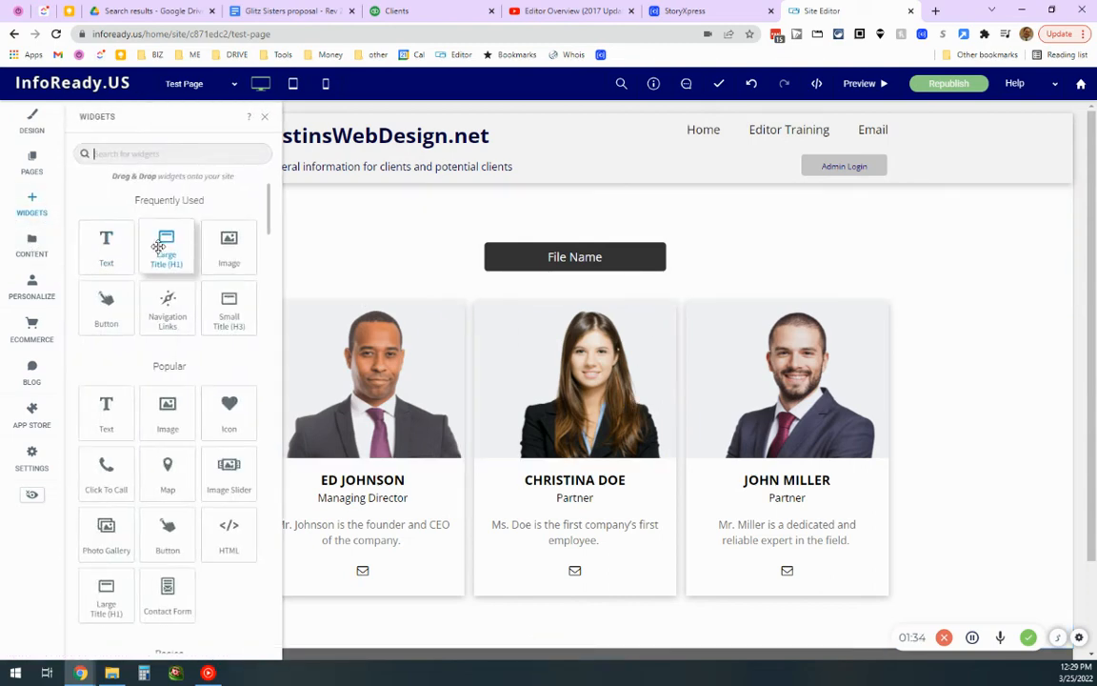
drag(110, 244, 434, 240)
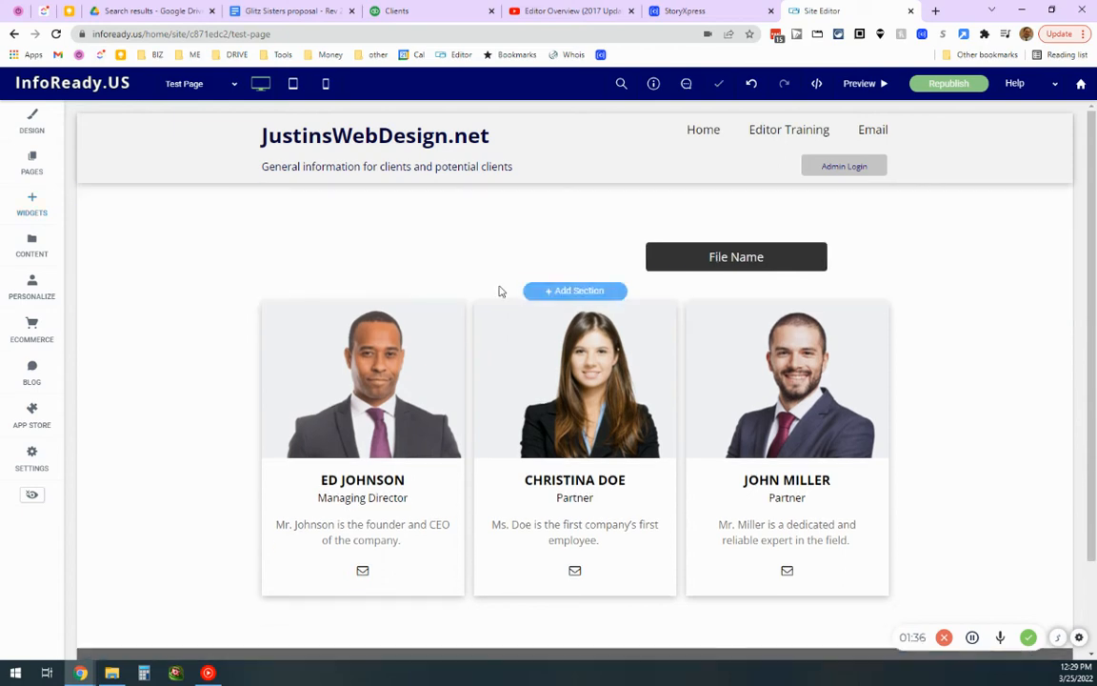
drag(362, 250, 267, 252)
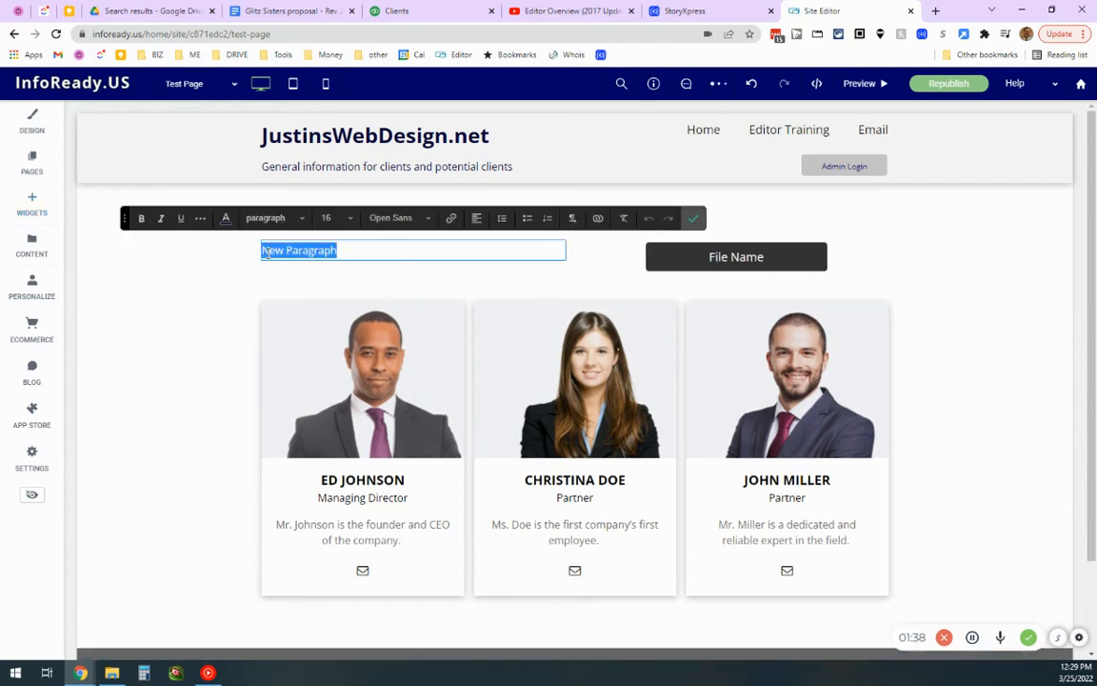
text(Here's the te)
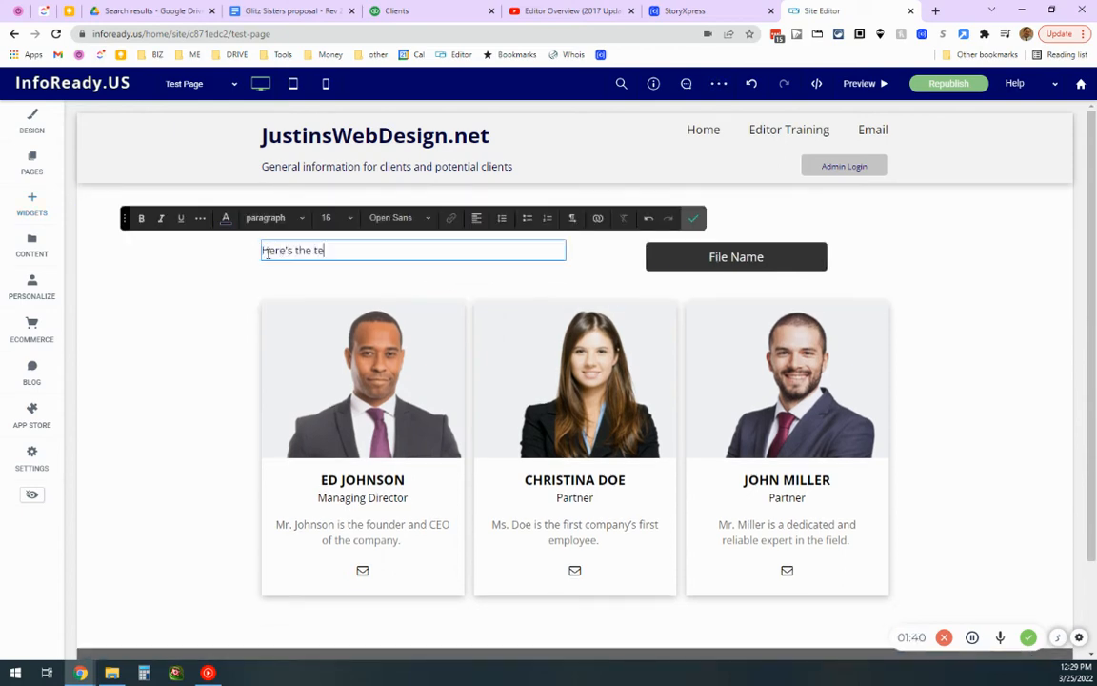
text(xt I'm going to make)
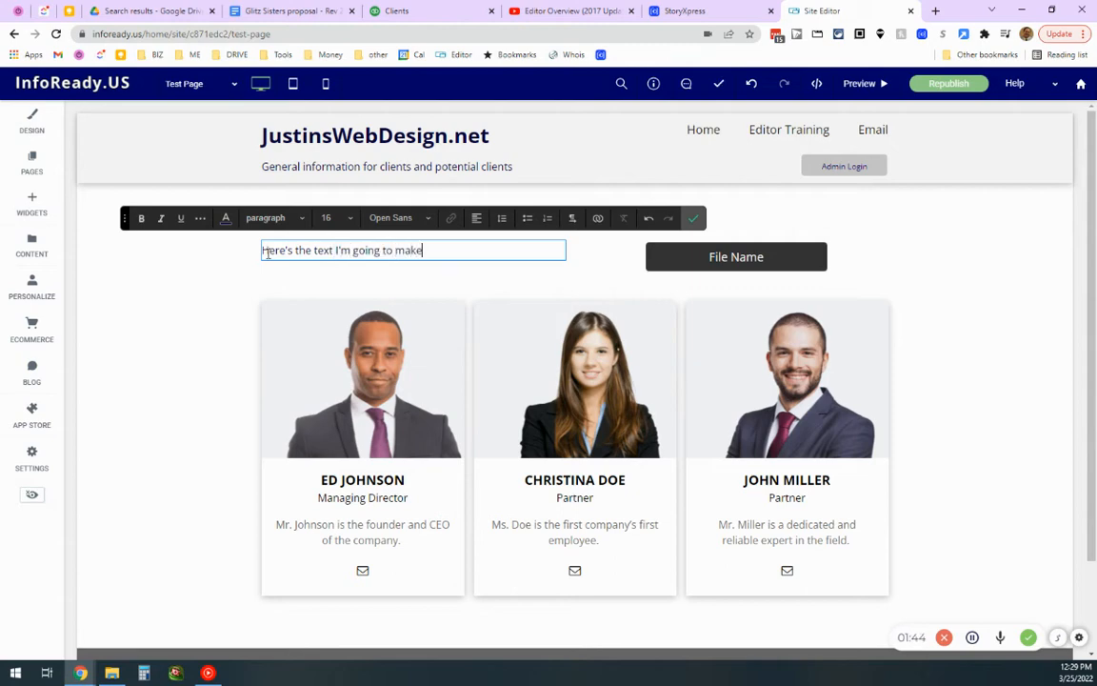
text( into a link.)
Append the sentence "Click Here to download document." to the end of the new paragraph.
drag(482, 248, 242, 253)
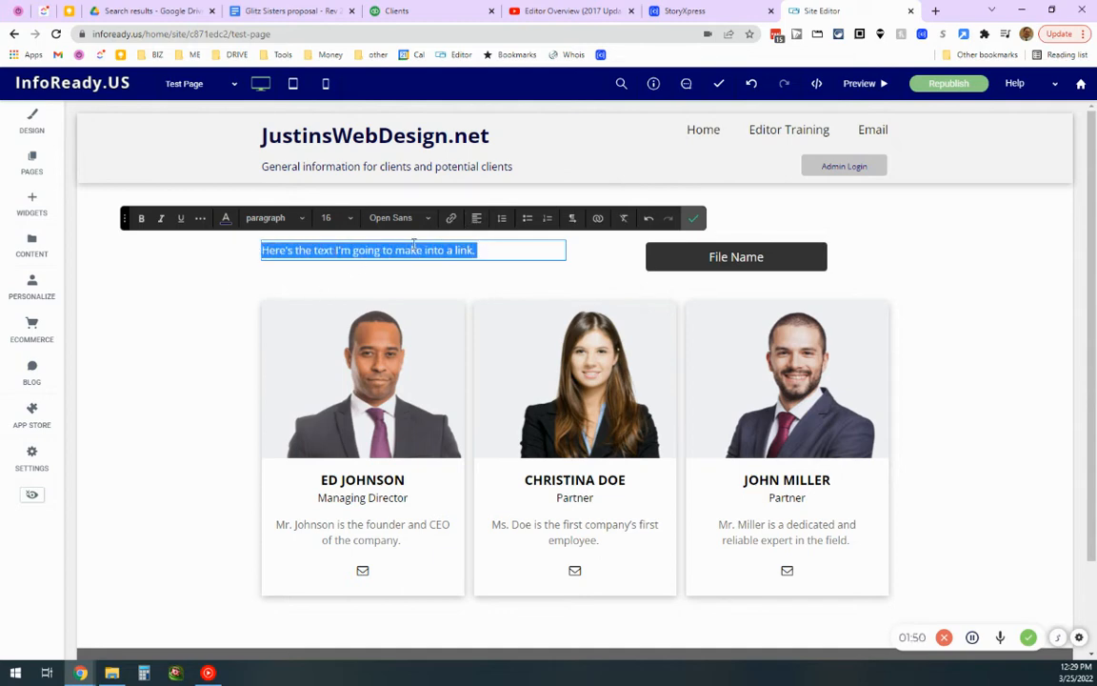
click(473, 250)
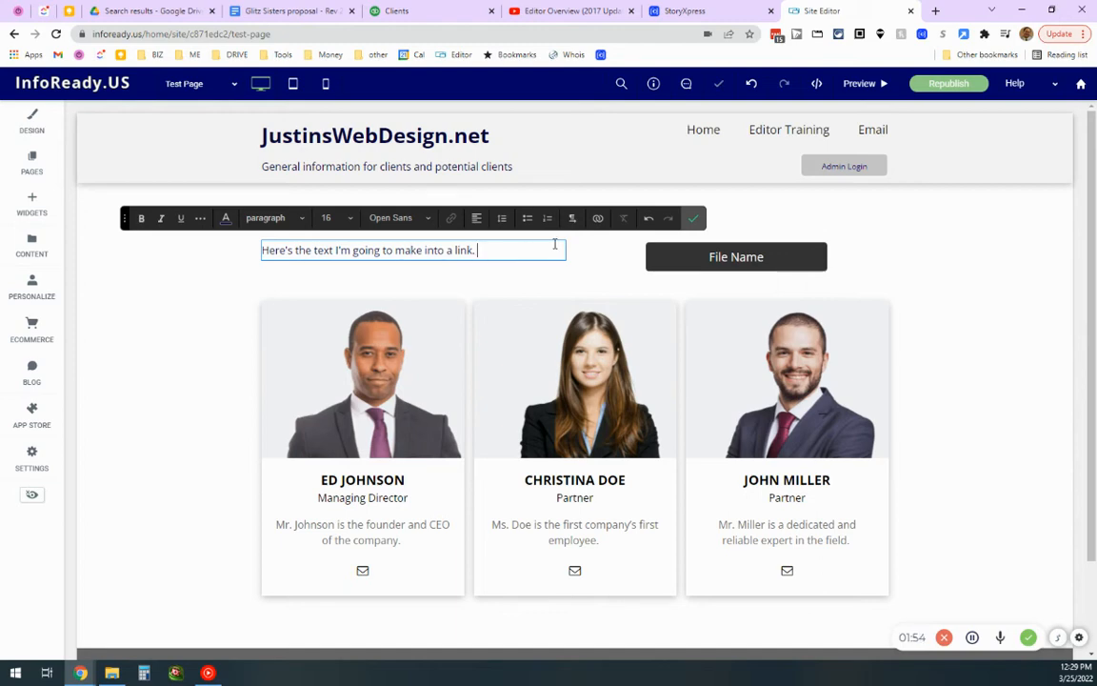
text(Click Here to download )
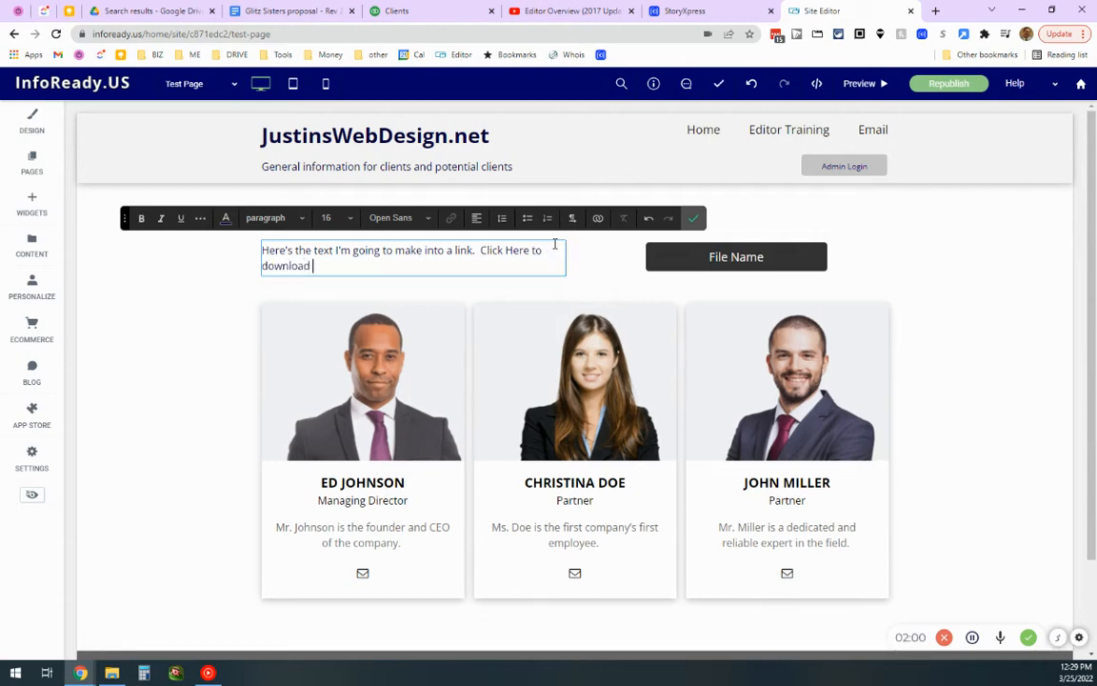
text(document.)
Link the words "Click Here" to the uploaded license receipt PDF as a file for download and finish editing the text.
drag(528, 250, 485, 250)
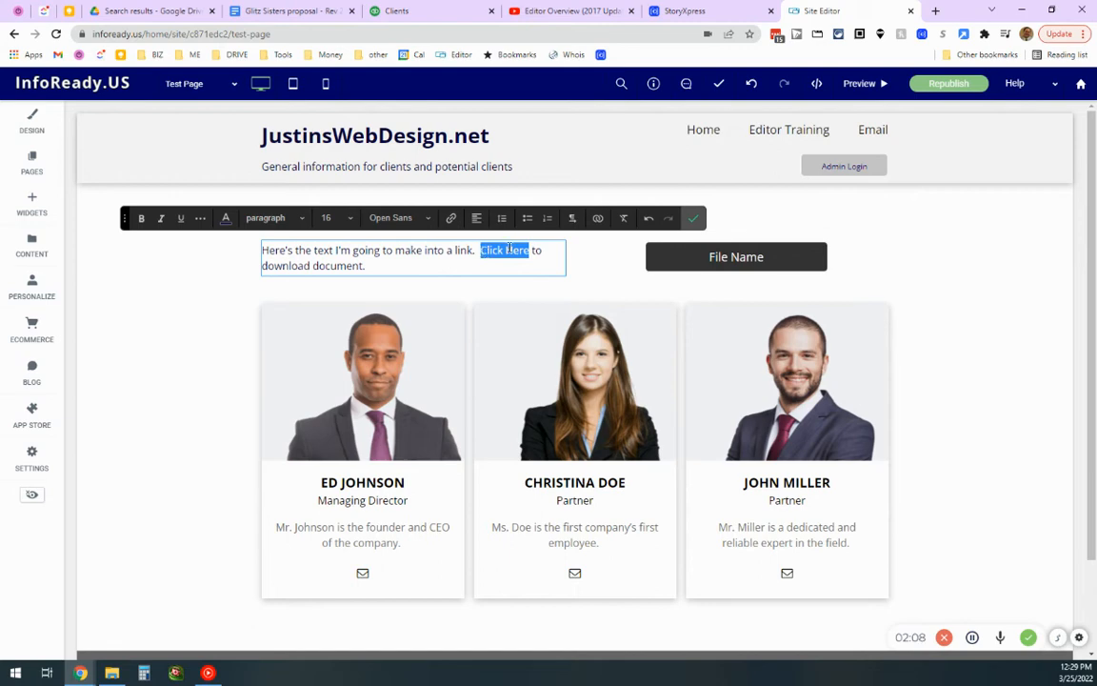
click(453, 219)
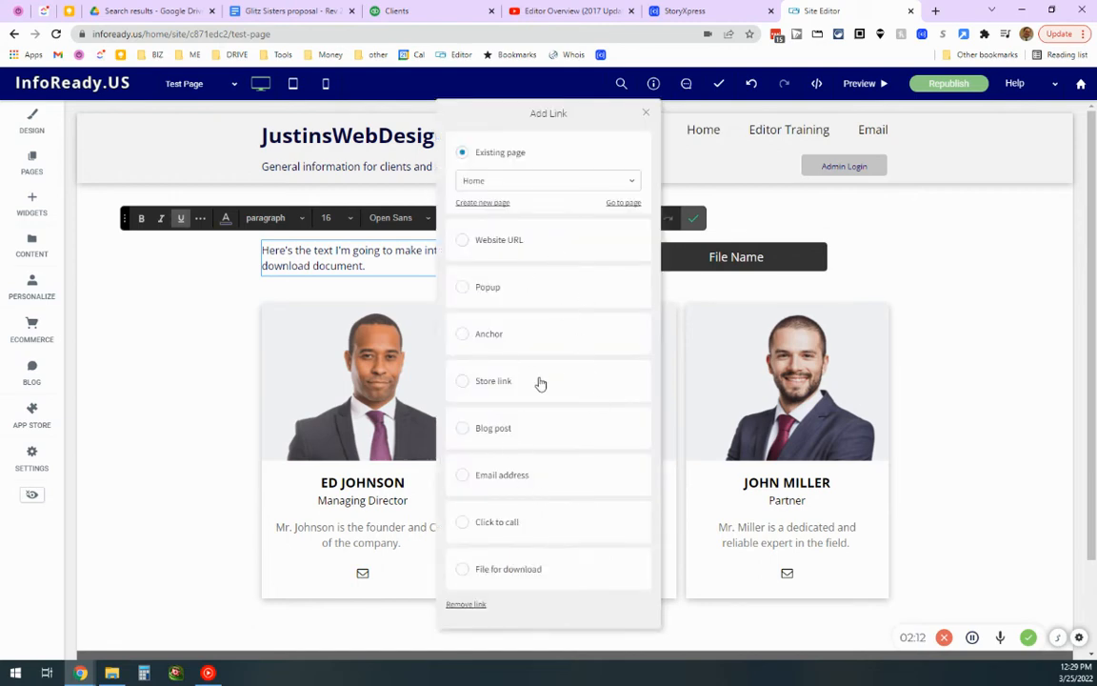
click(499, 572)
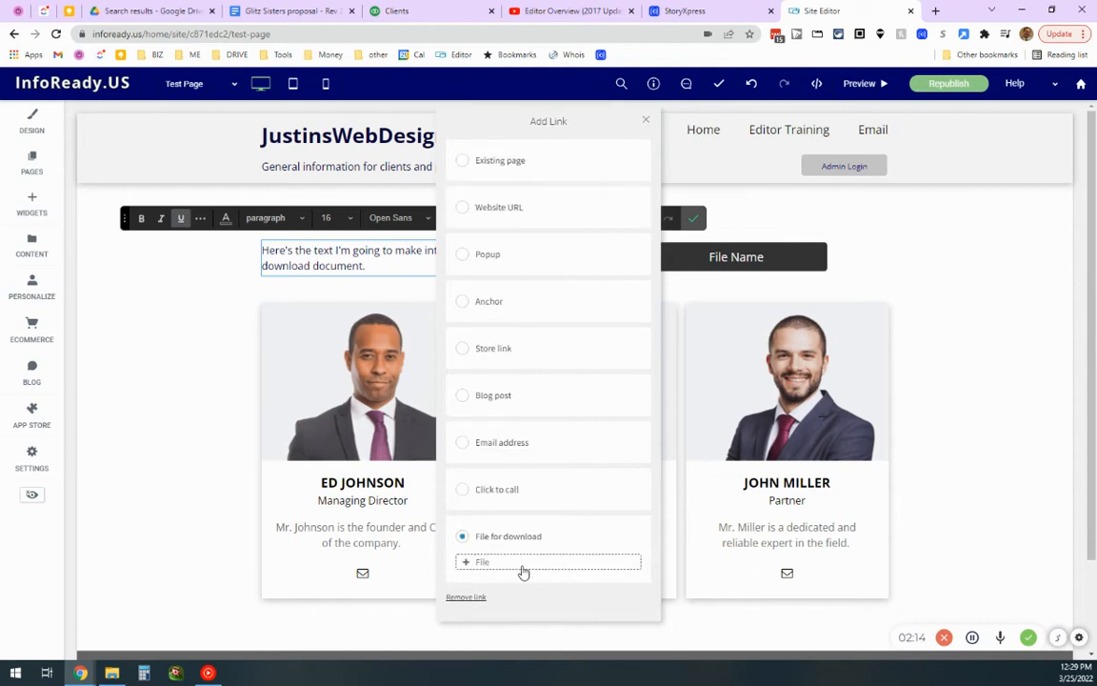
click(521, 562)
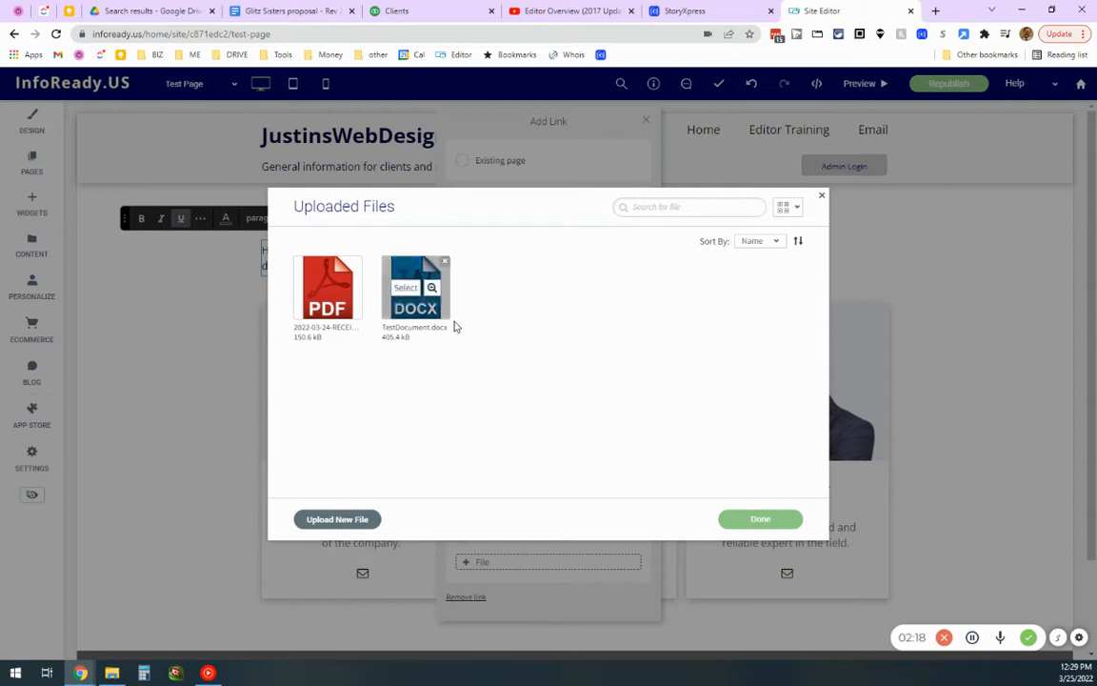
mouse_move(324, 303)
click(318, 287)
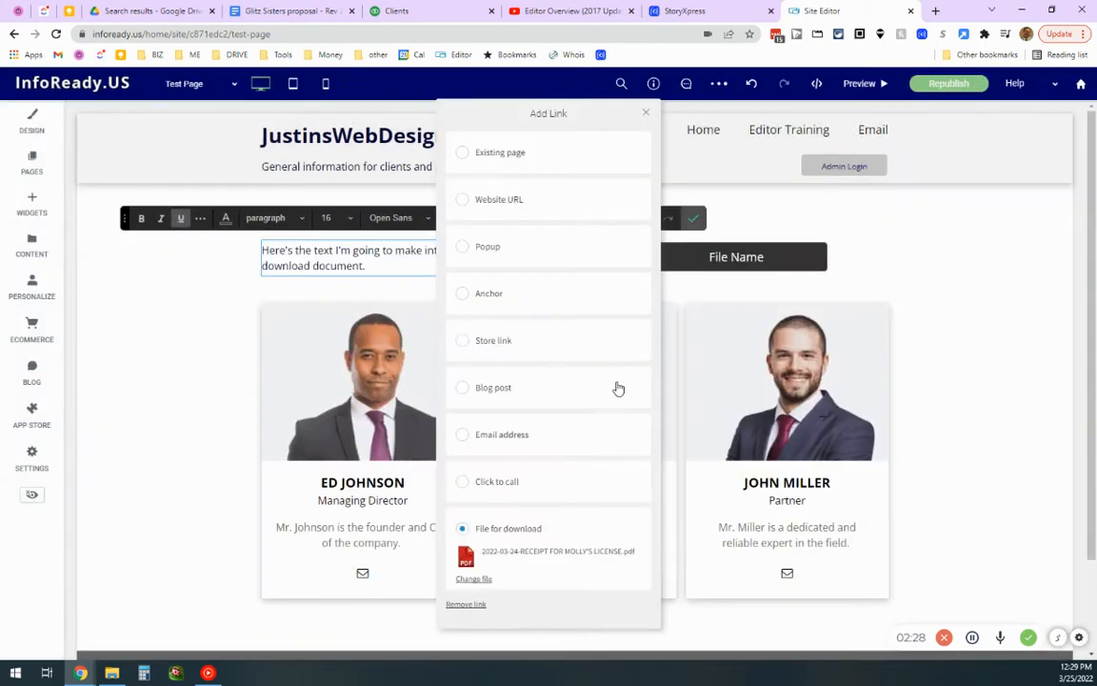
click(647, 116)
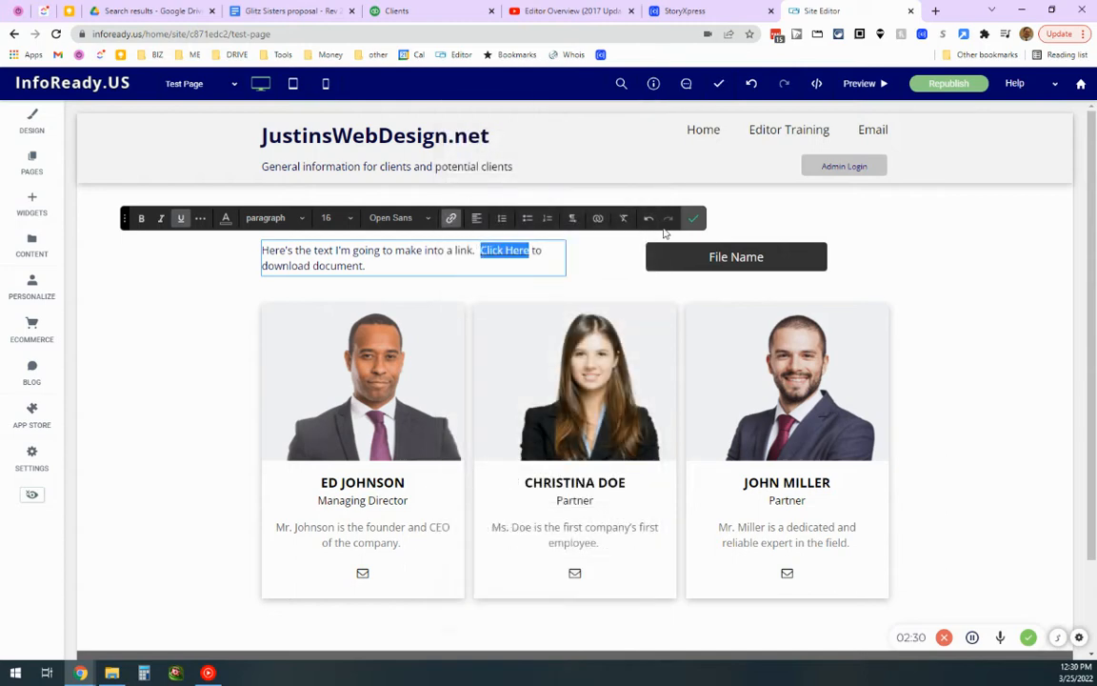
click(693, 218)
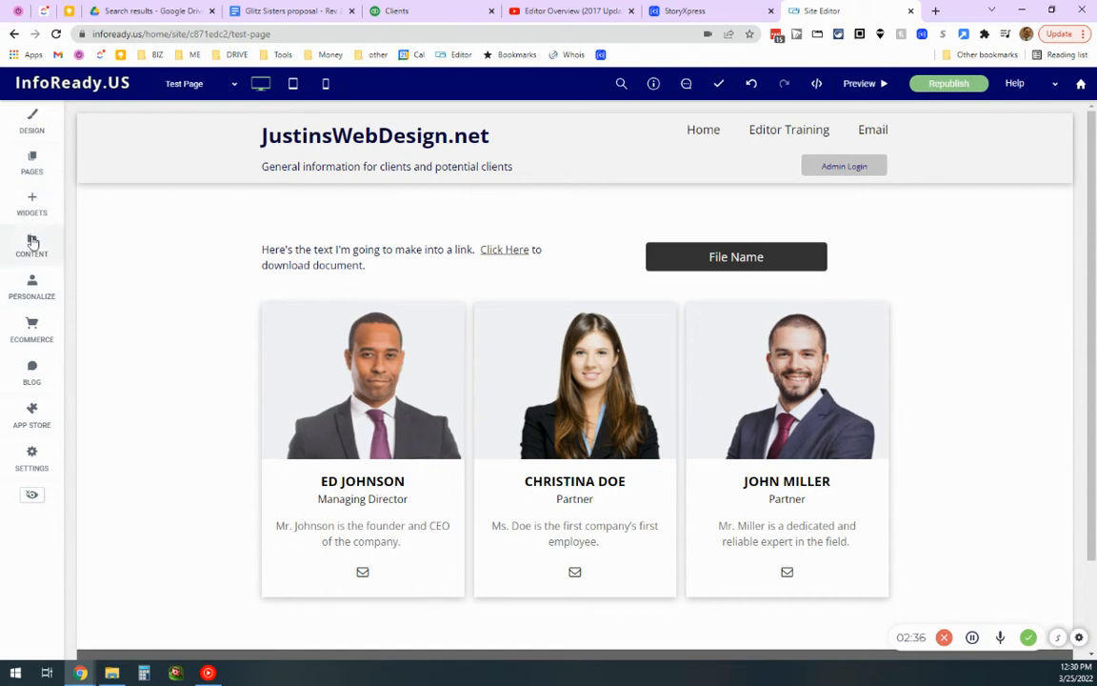
Upload CPT7_Study-Guide_Section6.pdf from the computer to the site's managed files.
click(33, 243)
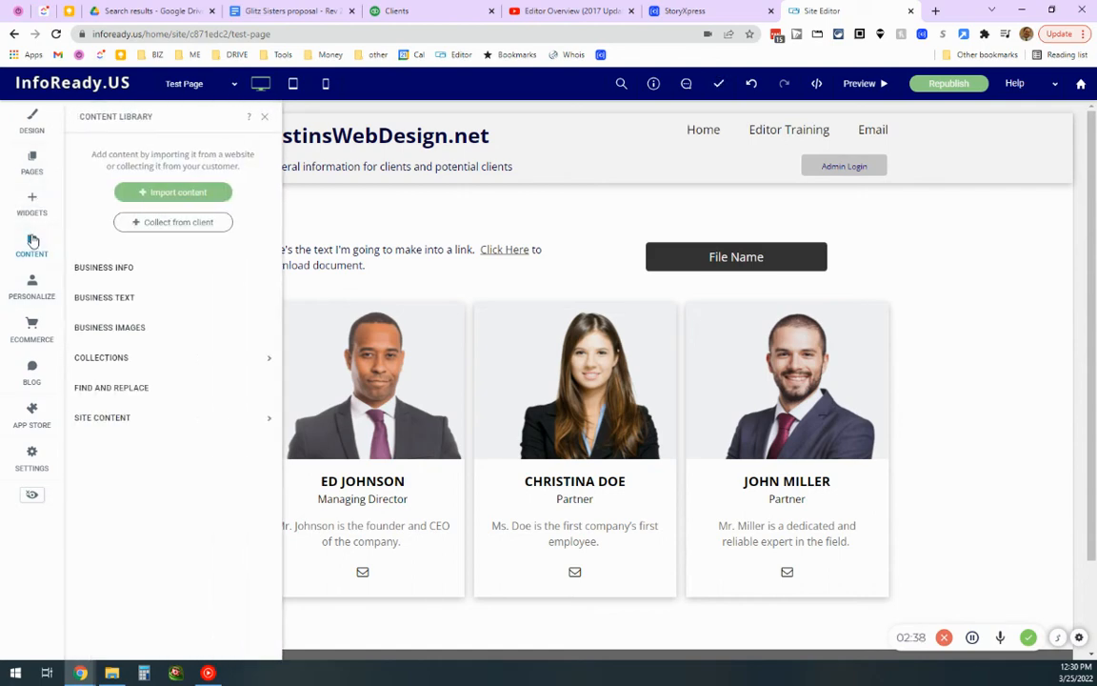
click(113, 421)
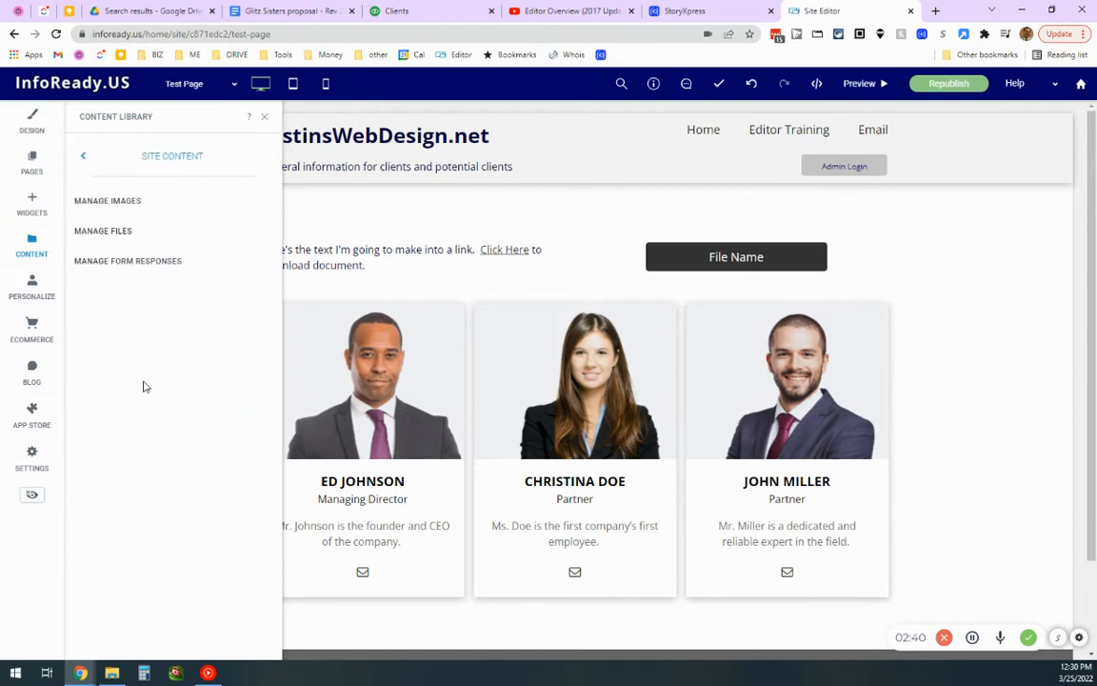
click(164, 228)
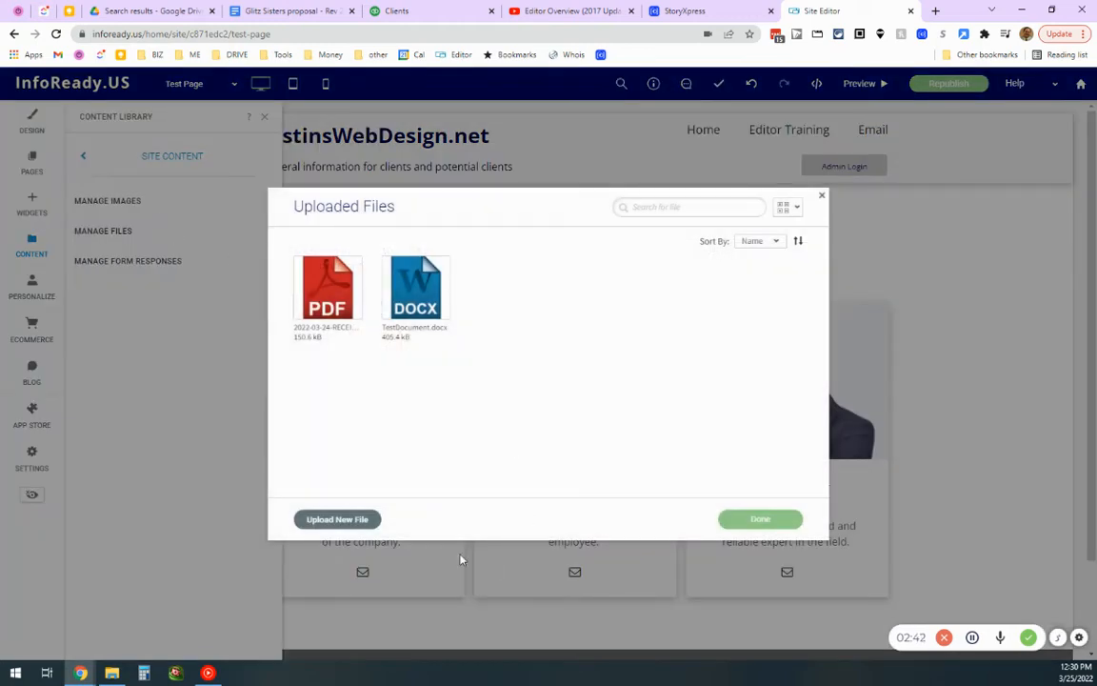
click(363, 519)
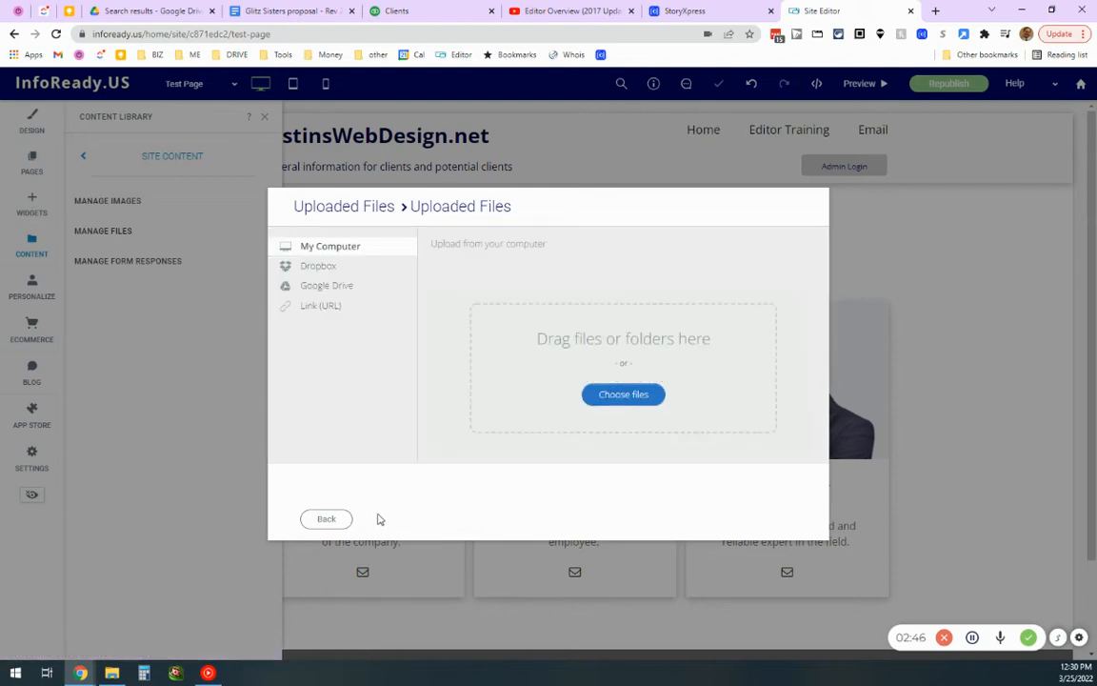
click(651, 397)
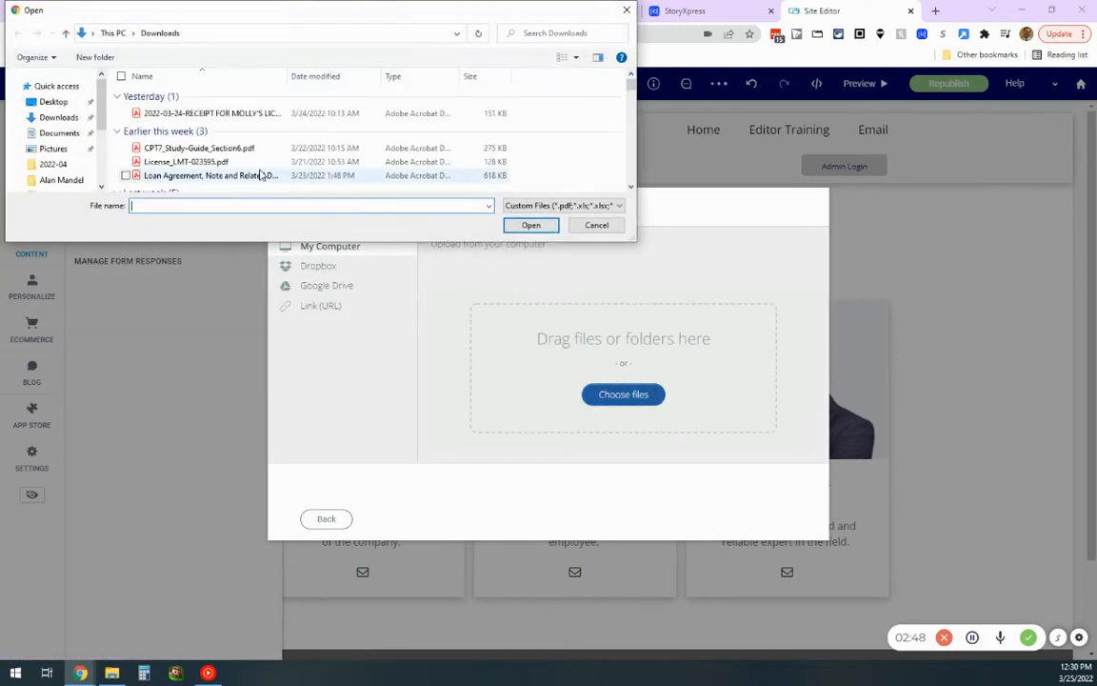
double_click(219, 150)
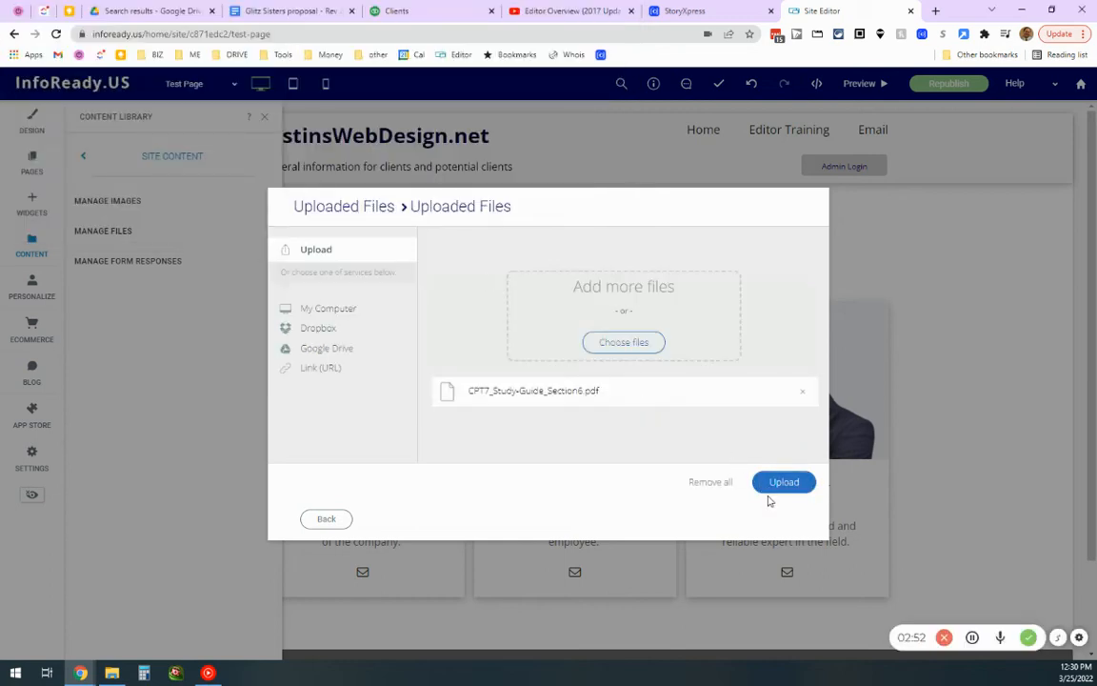
click(775, 487)
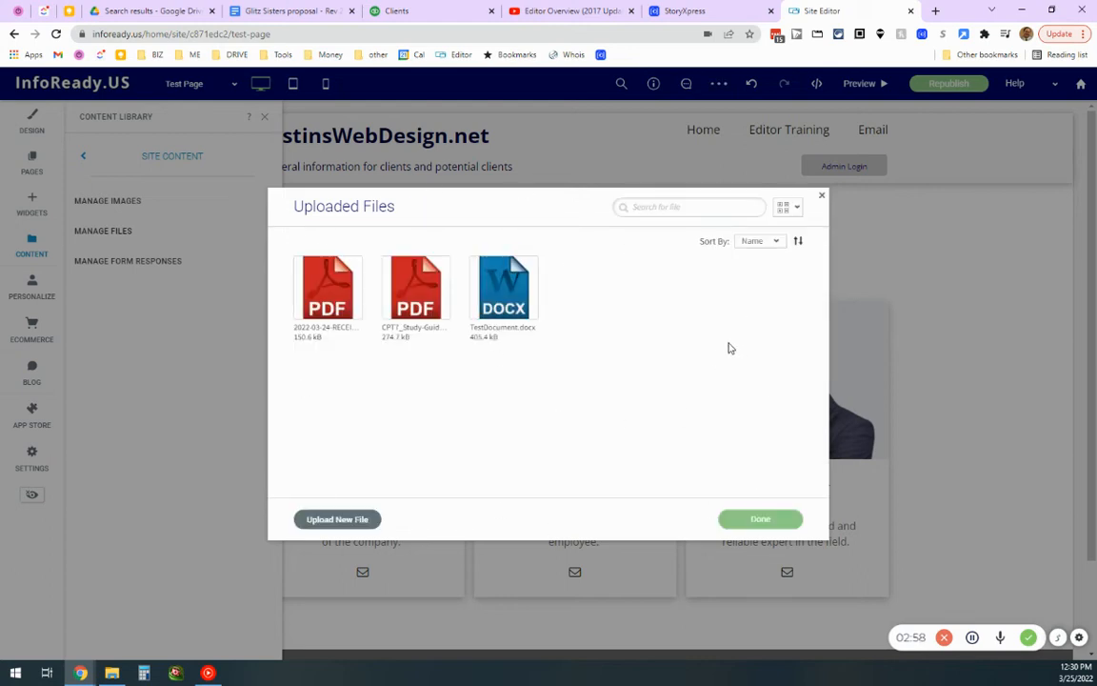
Add download buttons to the page for the license receipt PDF and CPT7_Study-Guide_Section6.pdf from the site's managed files.
mouse_move(319, 291)
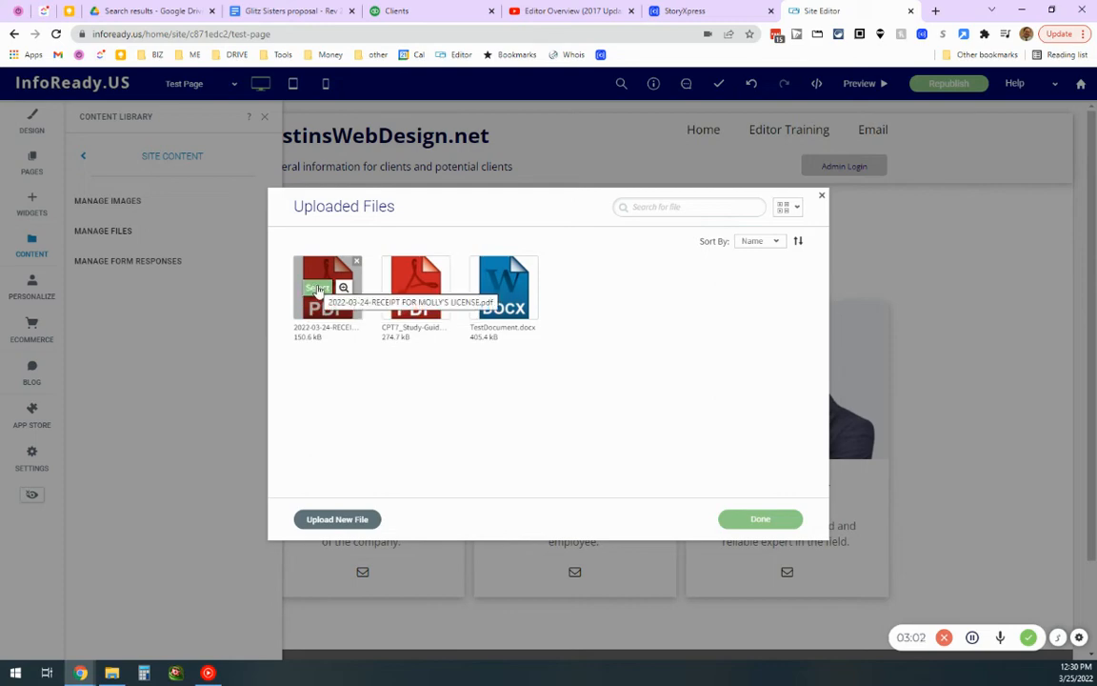
click(320, 289)
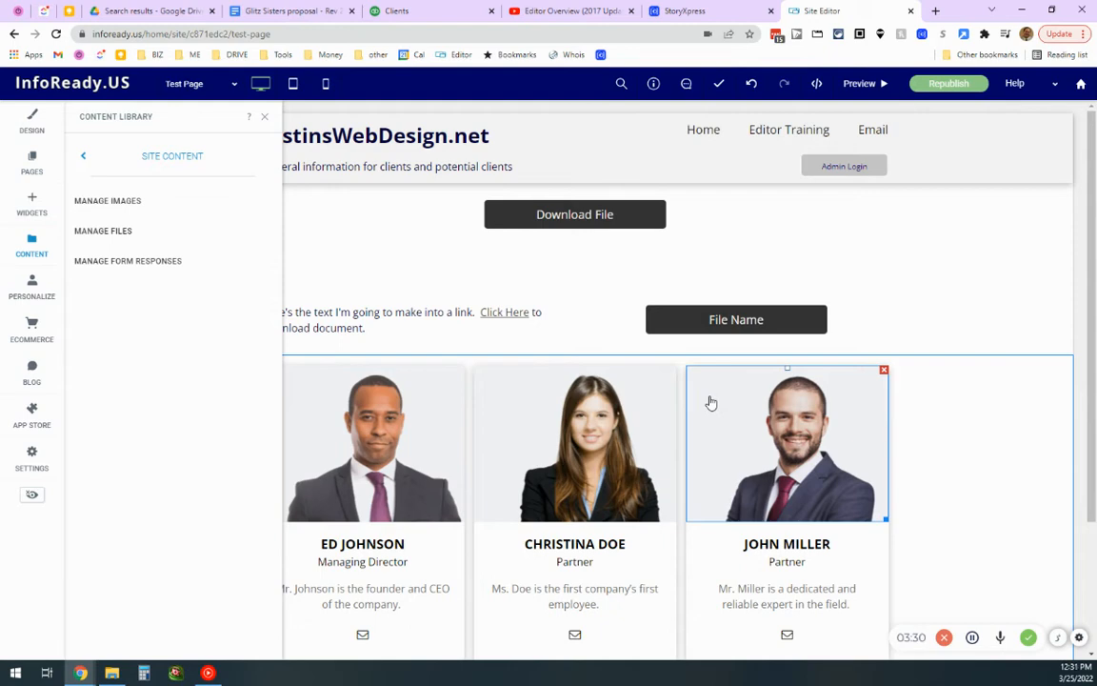
click(118, 233)
mouse_move(410, 300)
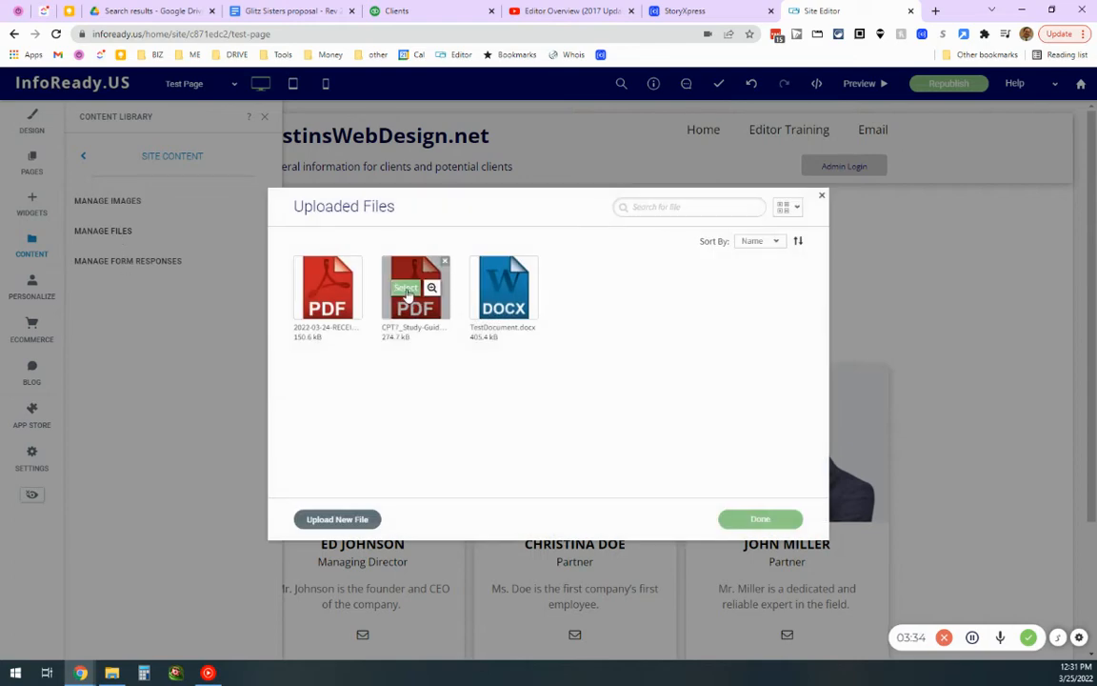
click(407, 290)
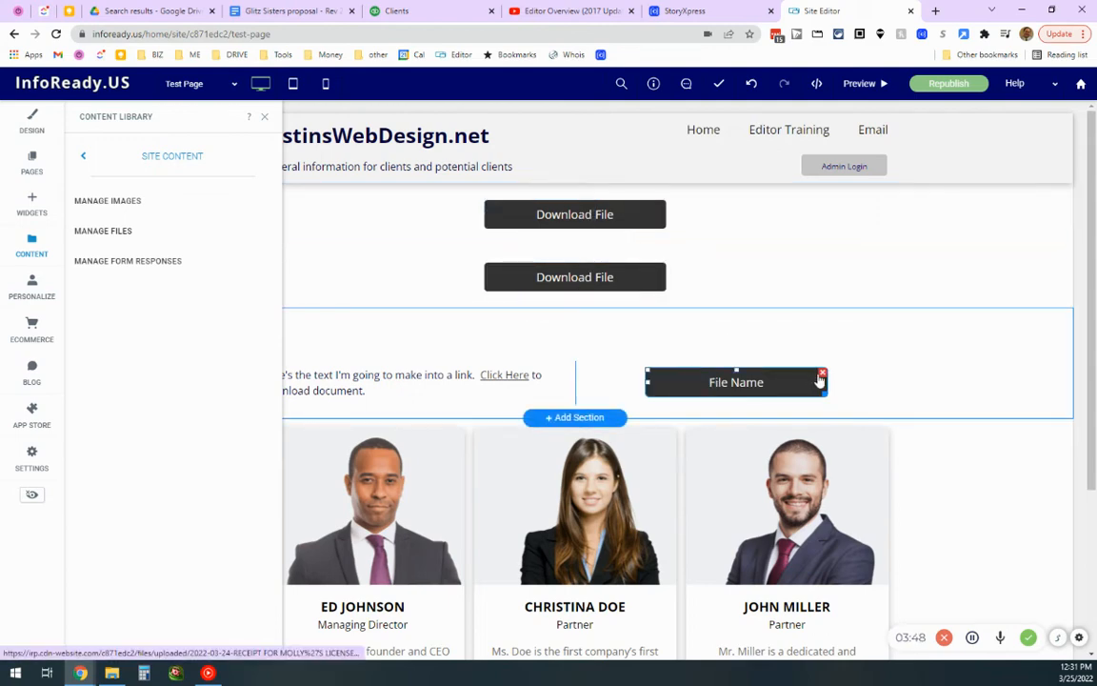
Replace the "File Name" button beside the link text with the license receipt's "Download File" button and set its text to "File Name".
click(822, 374)
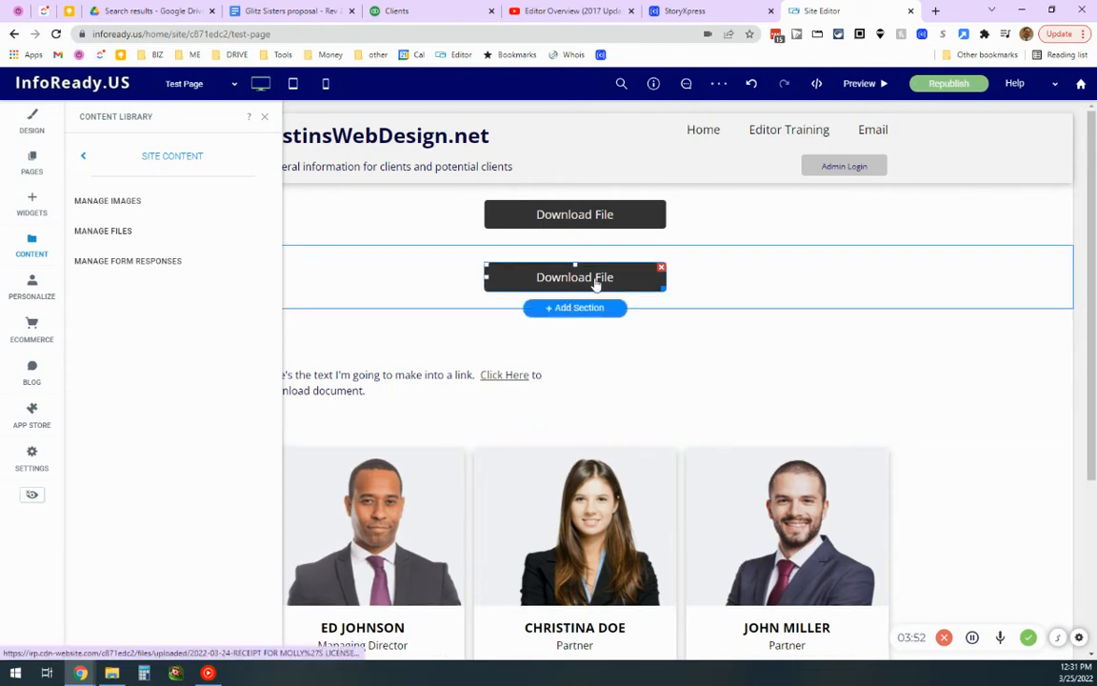
drag(562, 276, 773, 425)
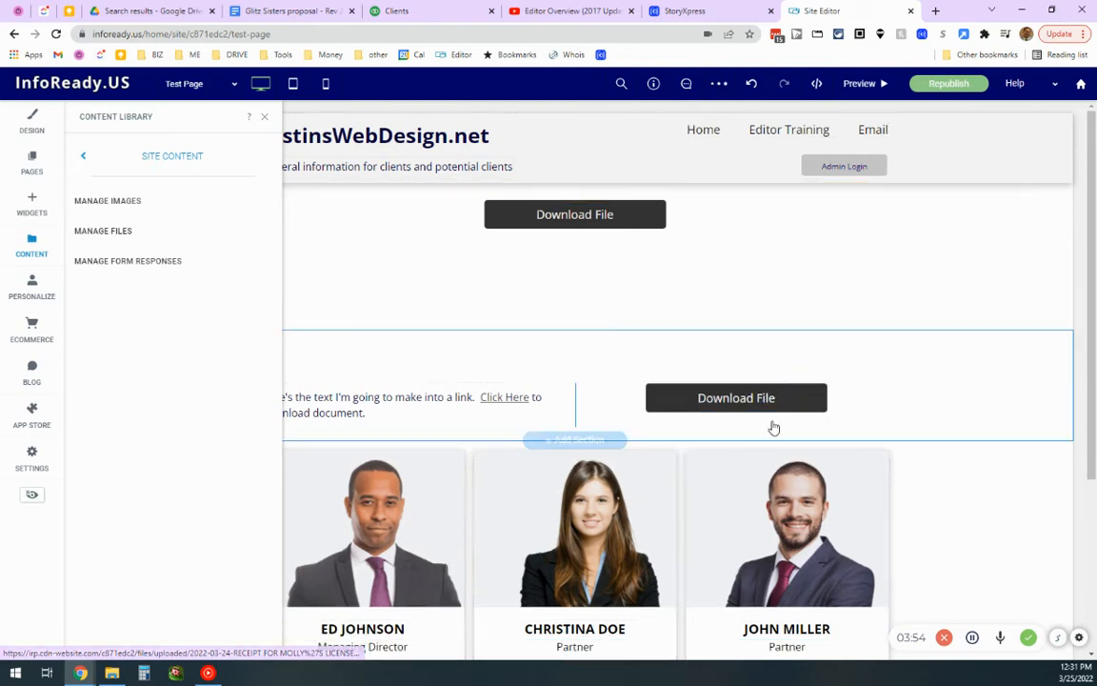
click(759, 407)
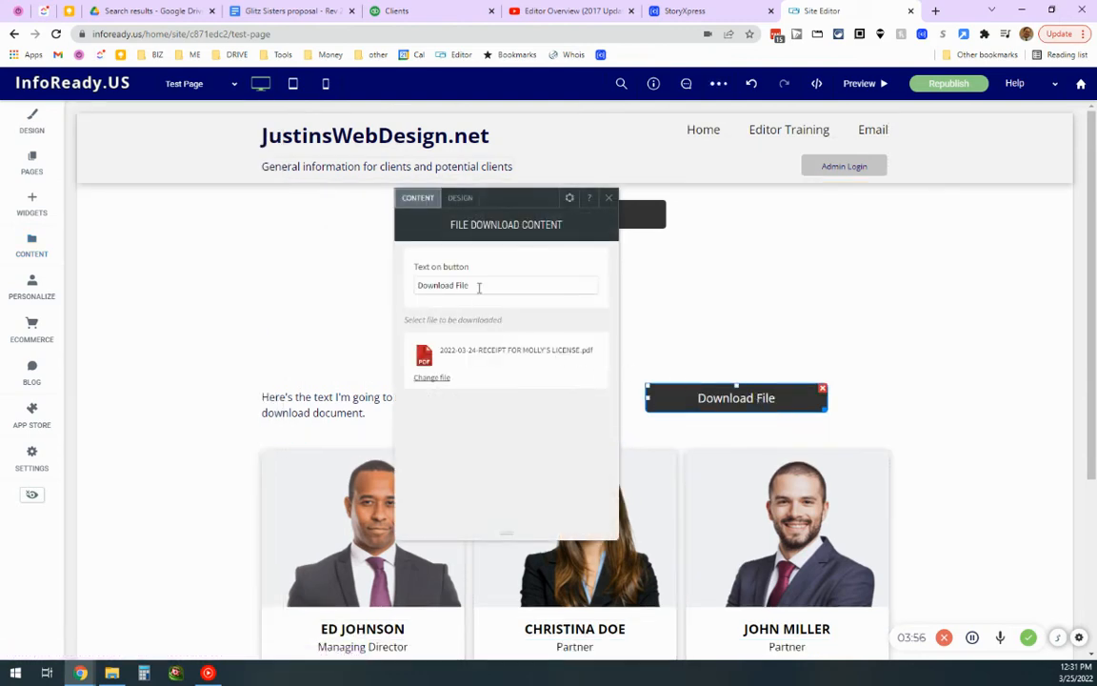
drag(476, 286, 353, 287)
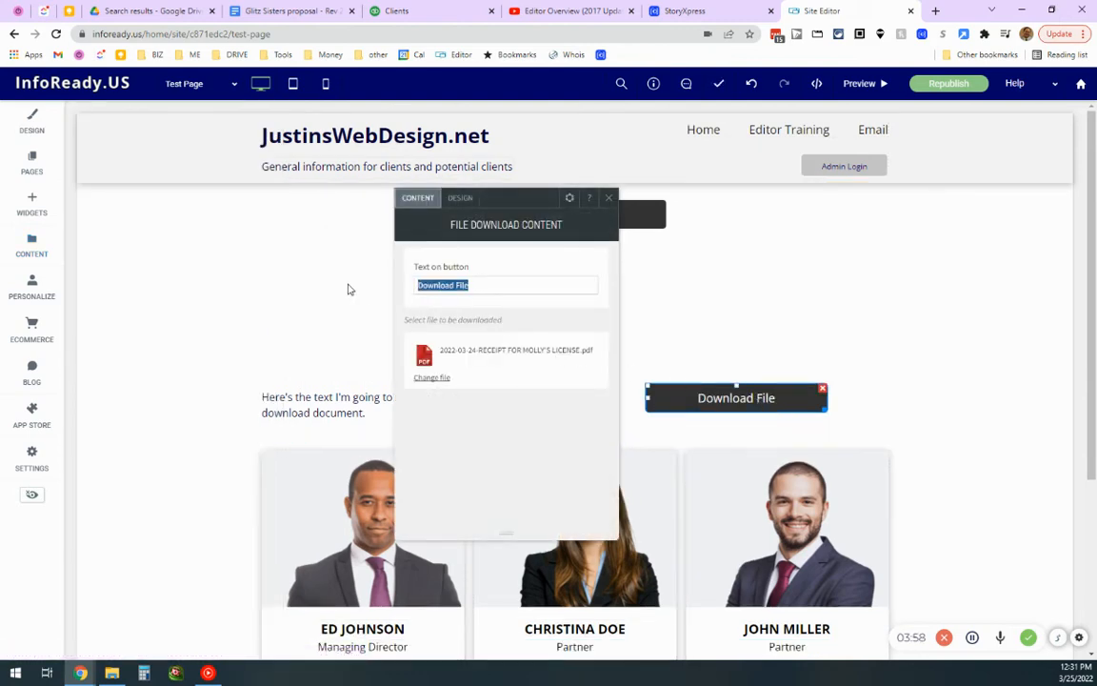
text(File Name)
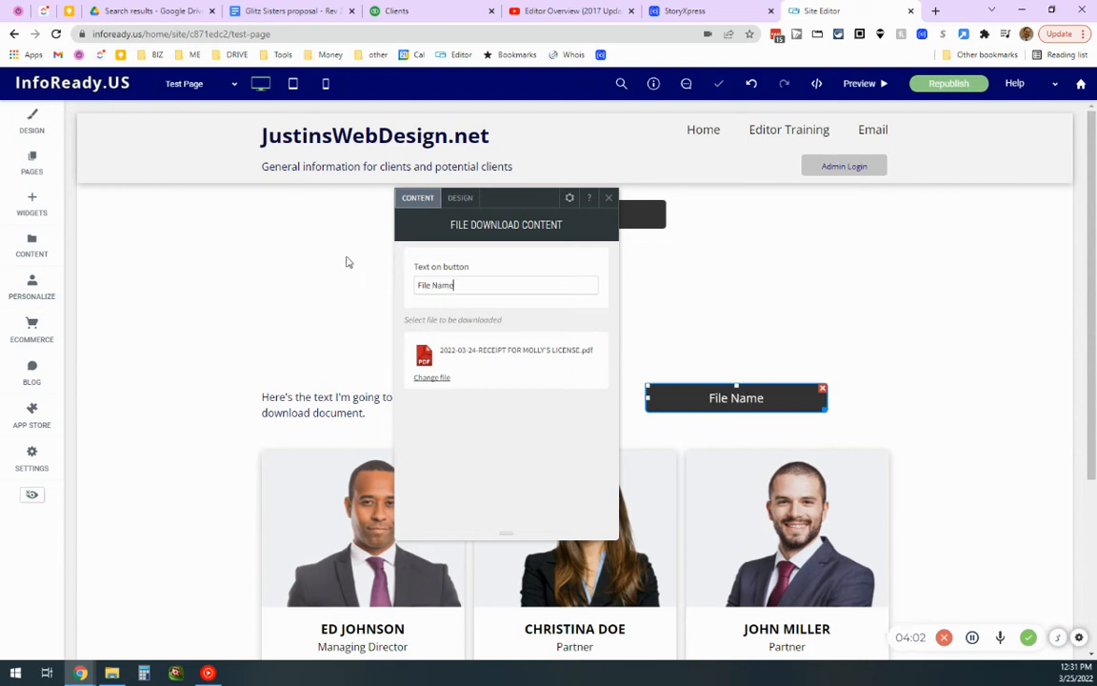
click(611, 199)
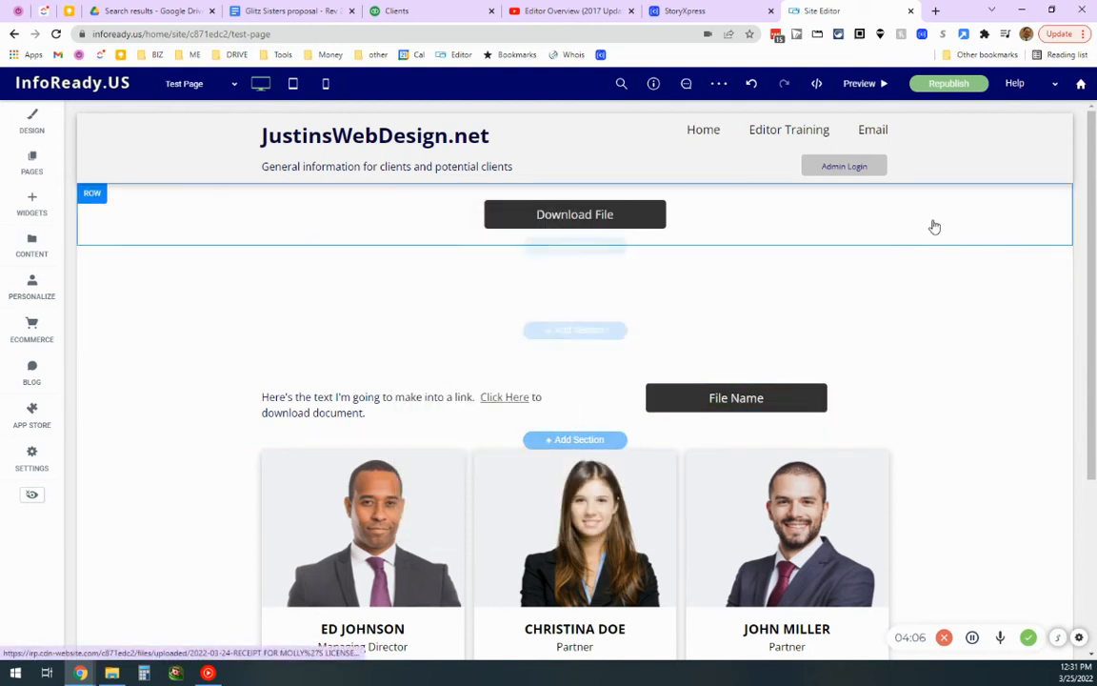
click(770, 400)
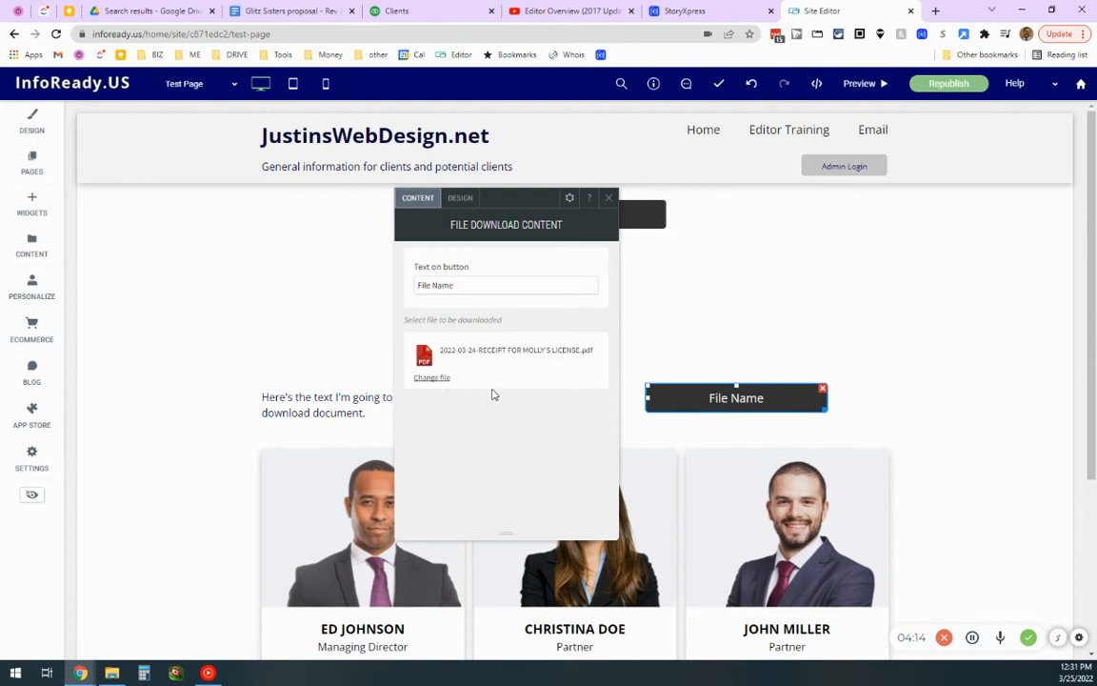
click(610, 199)
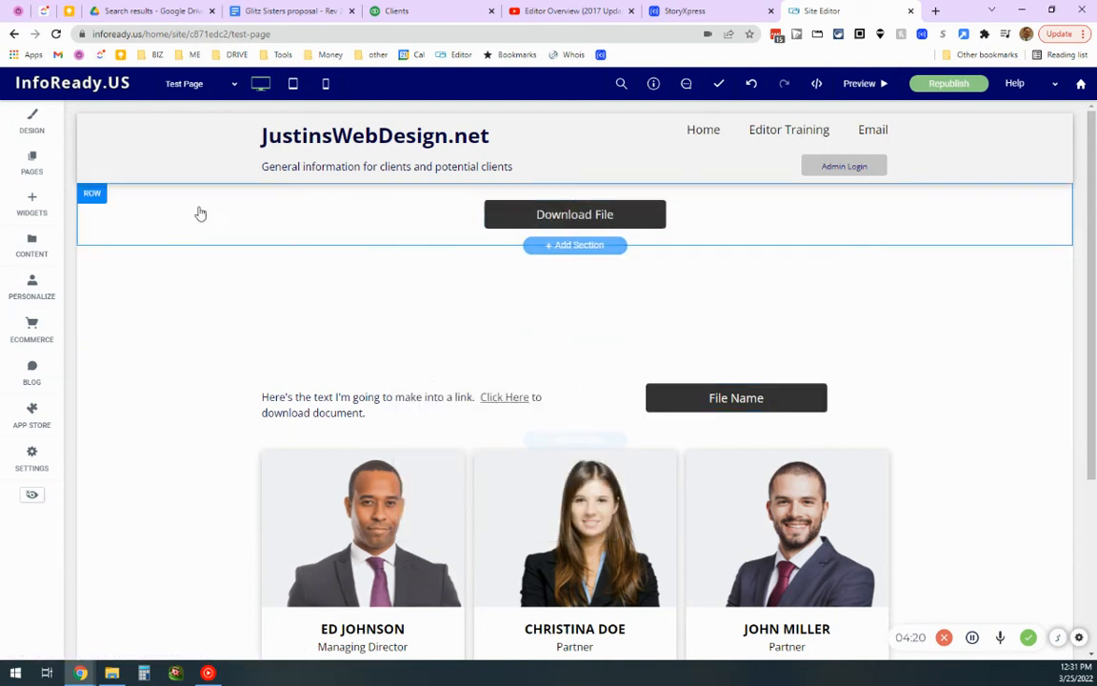
Delete the top row holding the remaining "Download File" button and the empty row beneath it.
click(98, 197)
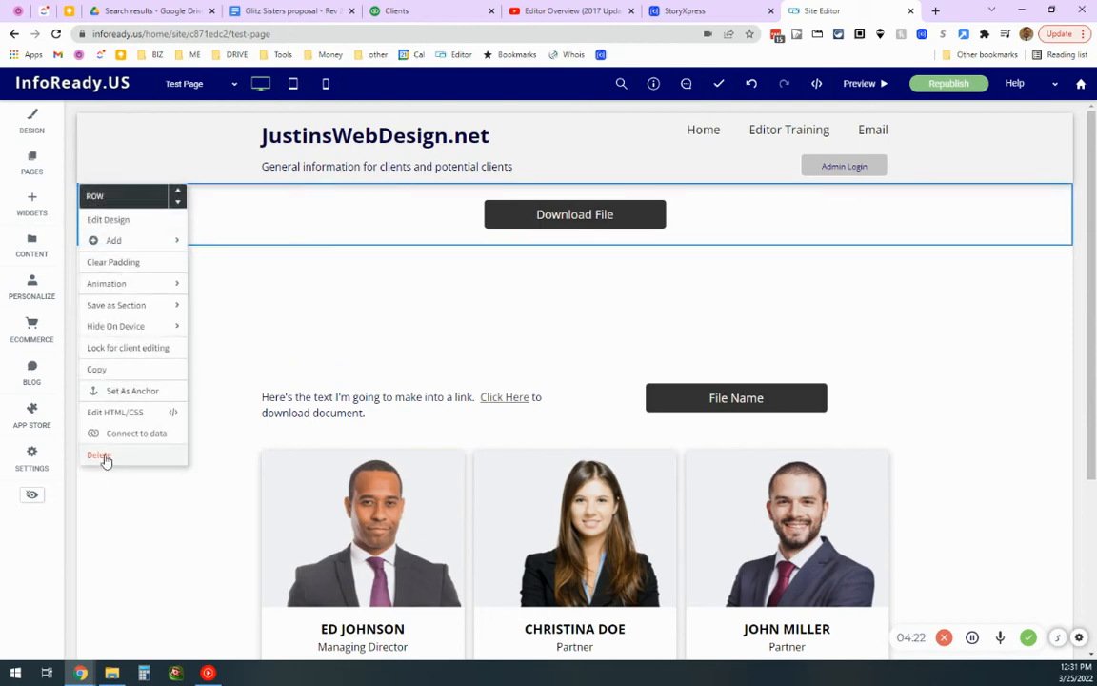
click(99, 456)
click(95, 202)
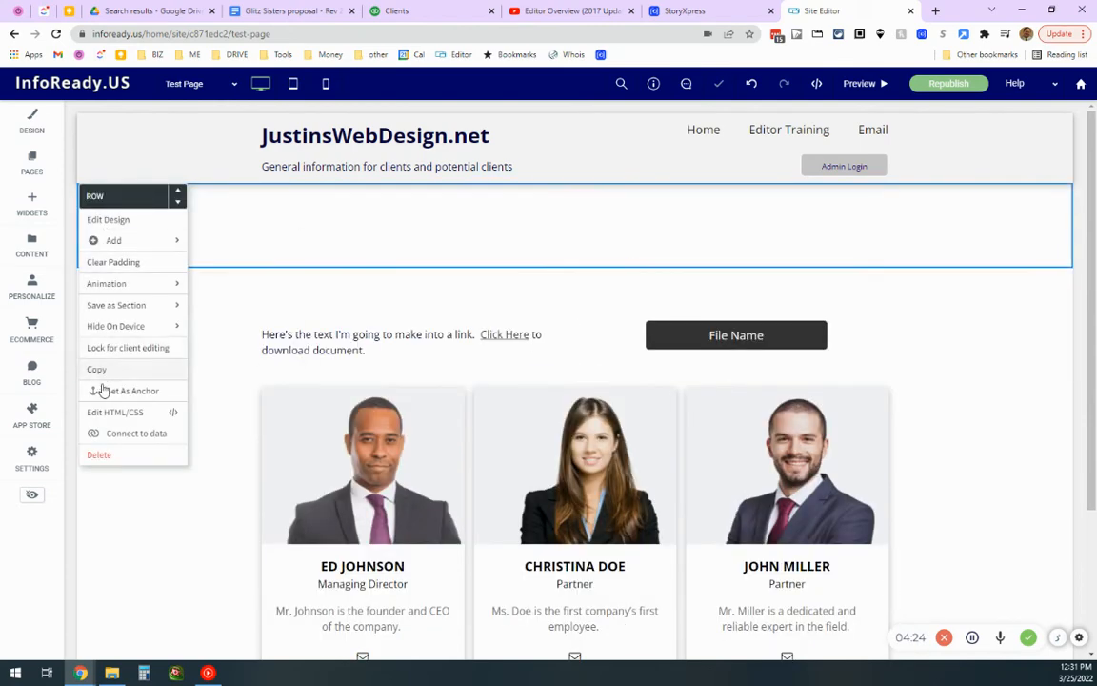
click(99, 456)
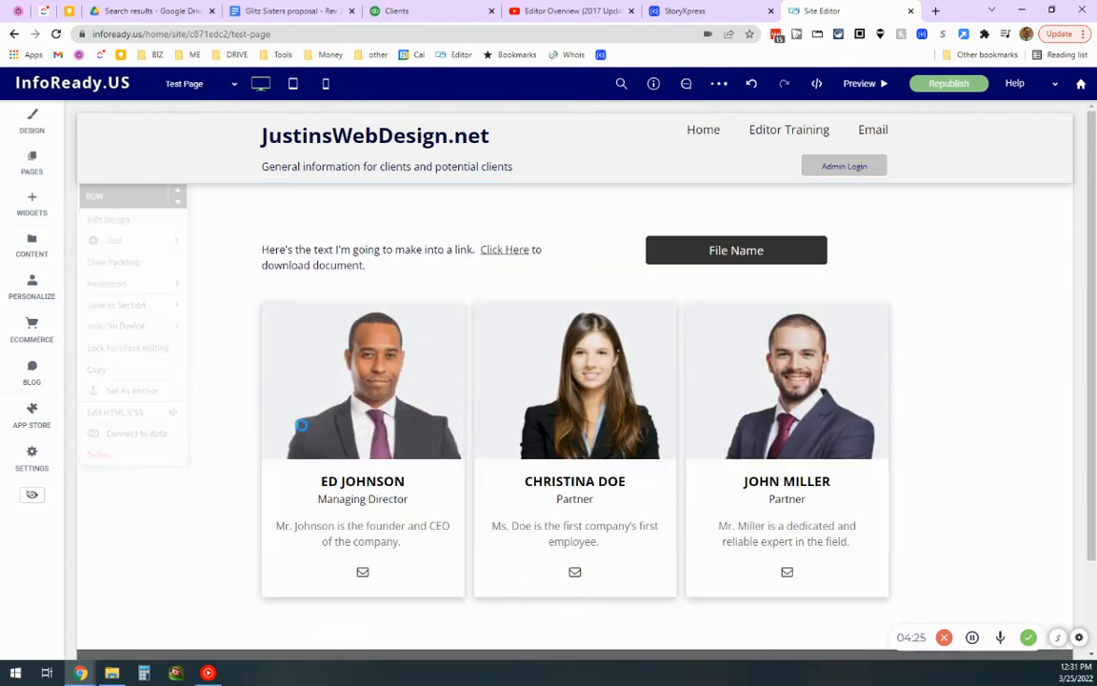
Delete the "File Name" button beside the link text and place a new Button widget in its column.
click(779, 259)
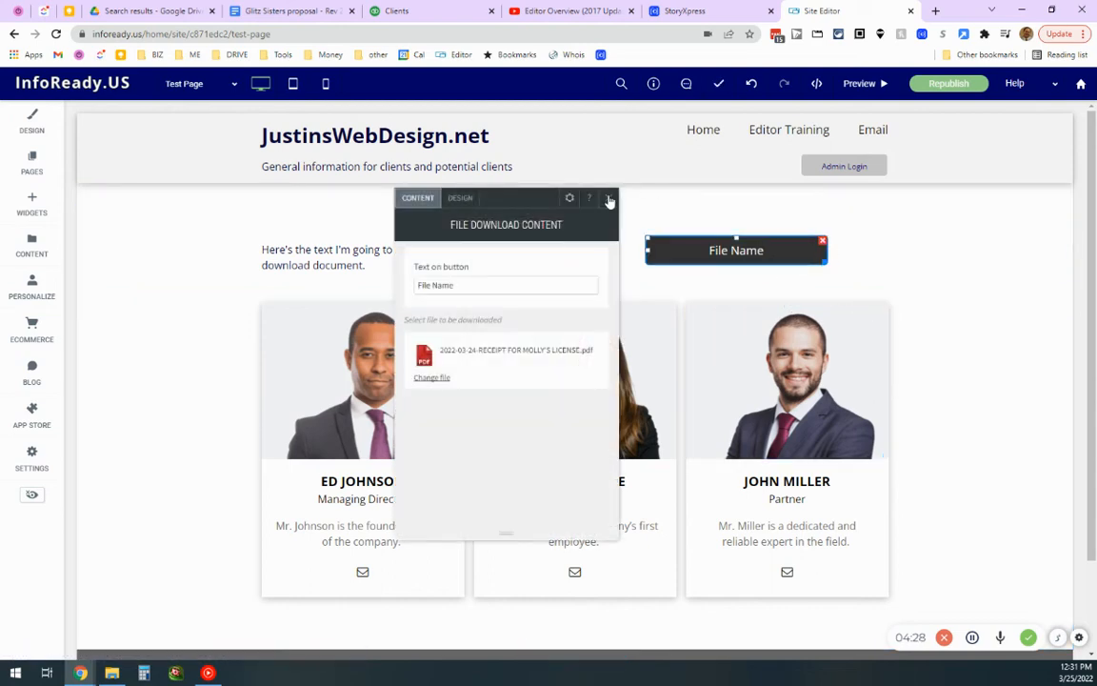
click(609, 198)
click(821, 244)
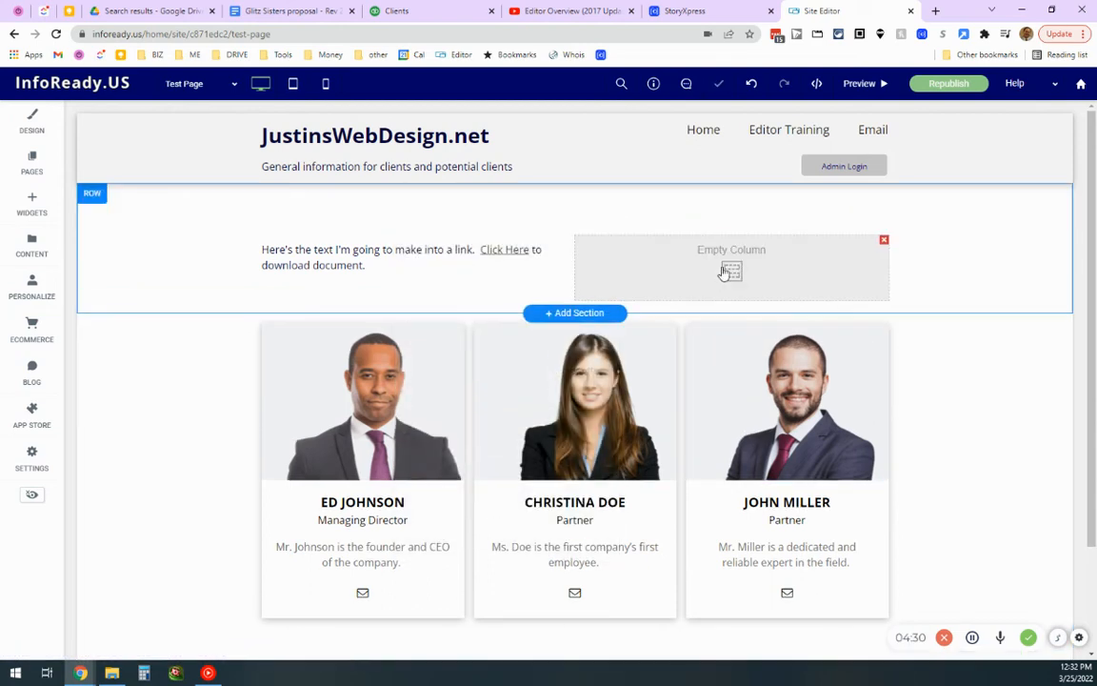
click(32, 205)
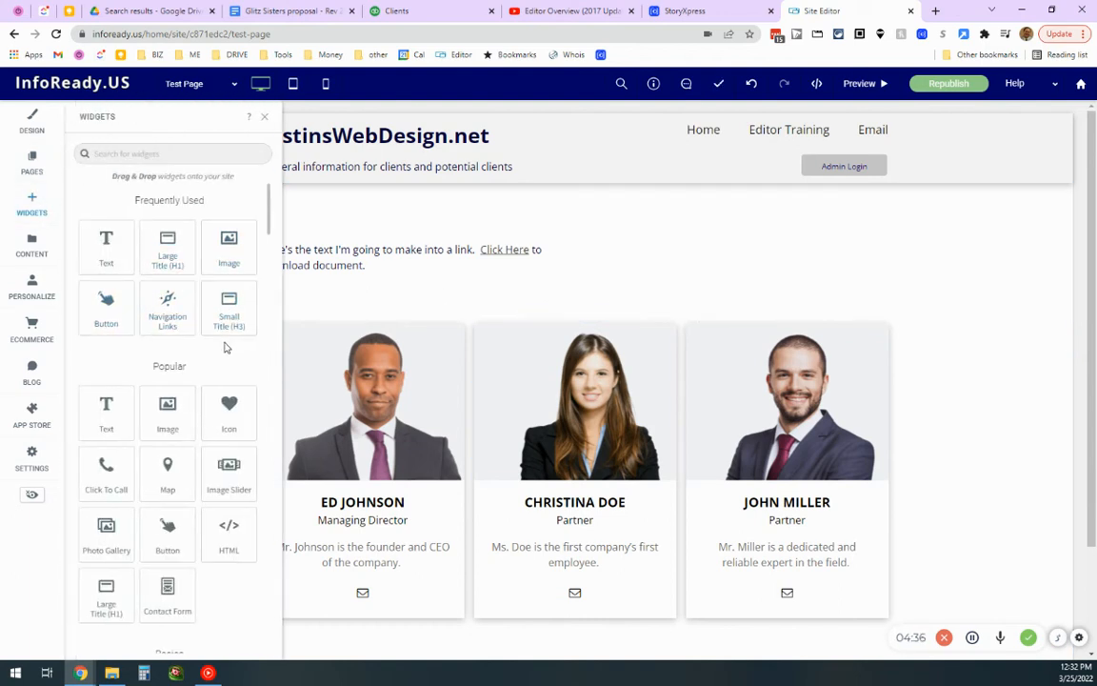
drag(107, 303, 714, 336)
Link the new button to CPT7_Study-Guide_Section6.pdf as a file for download and close its settings.
scroll(509, 400, down, 5)
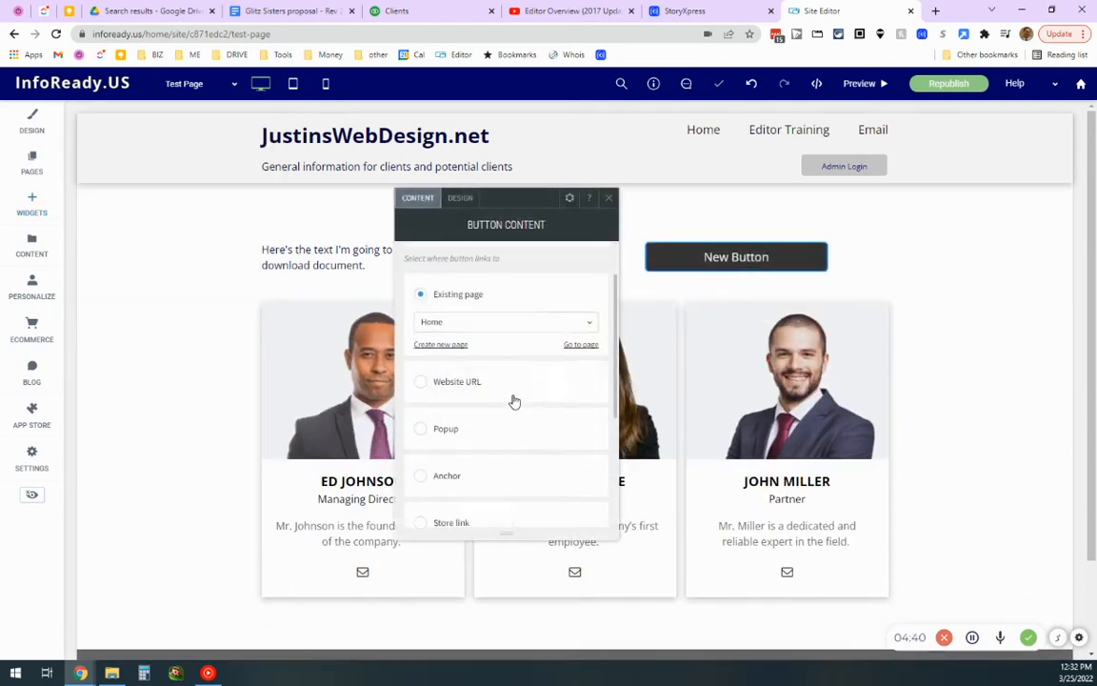
click(426, 504)
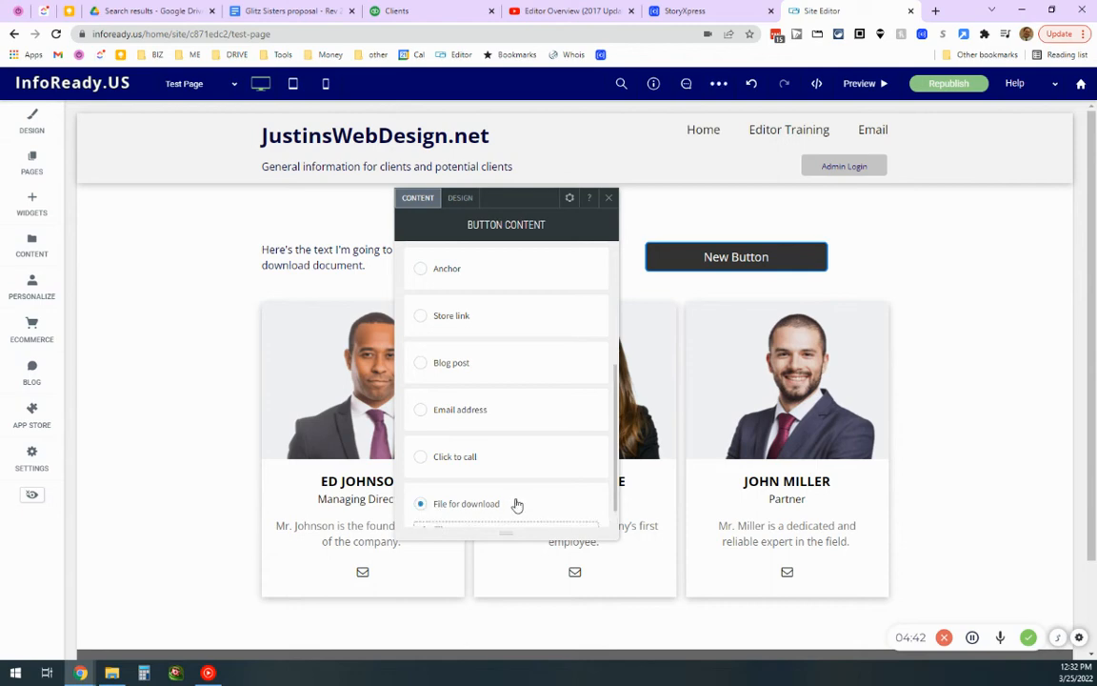
click(499, 507)
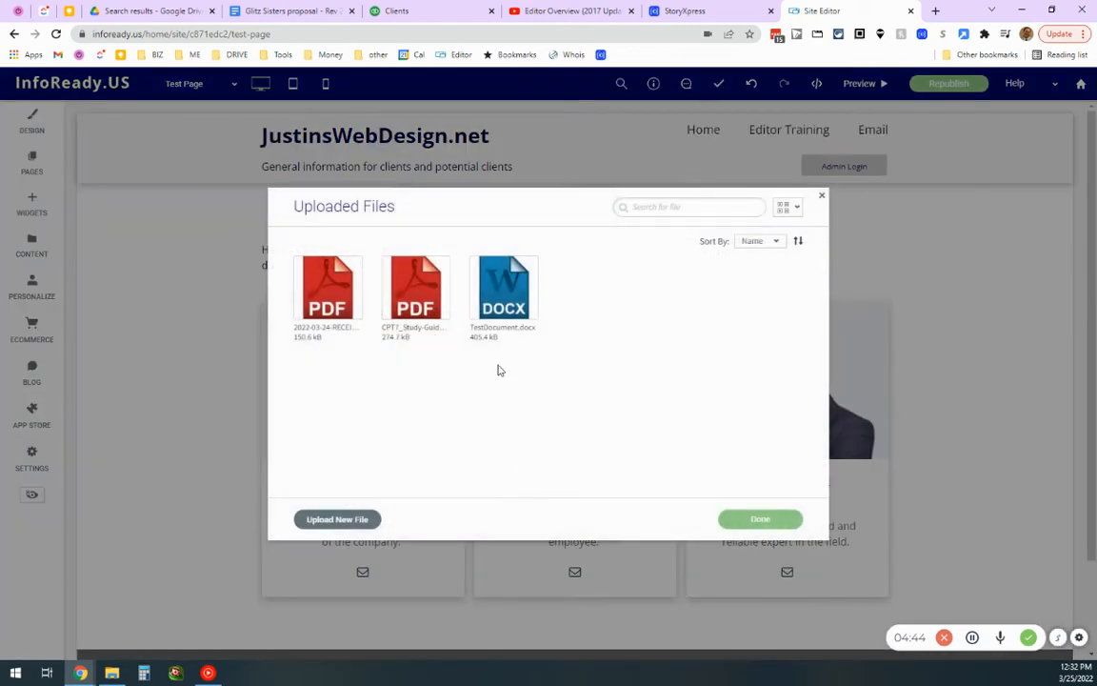
click(401, 296)
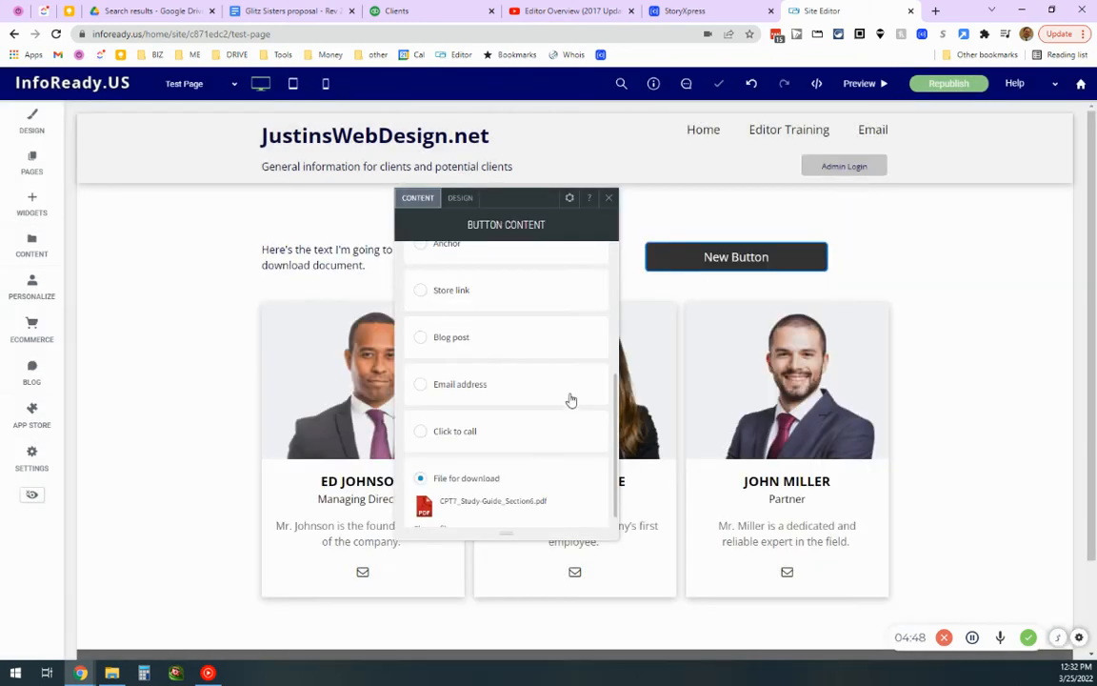
click(607, 198)
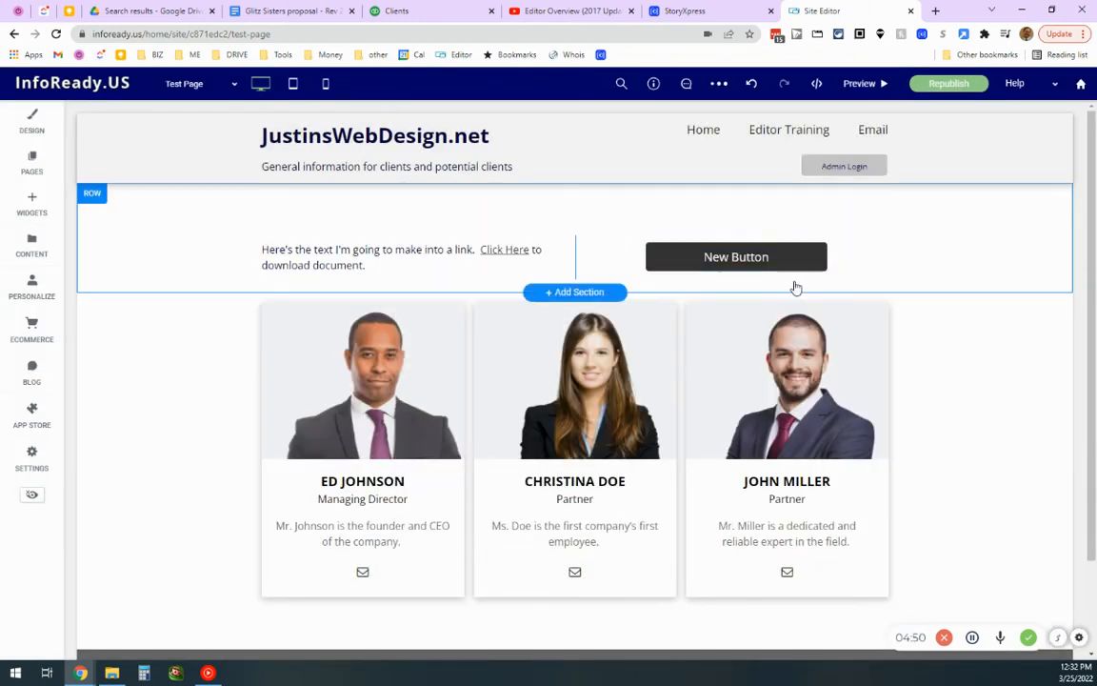
Review the new button's text and link options, leaving its settings as they are.
click(767, 265)
scroll(494, 357, down, 5)
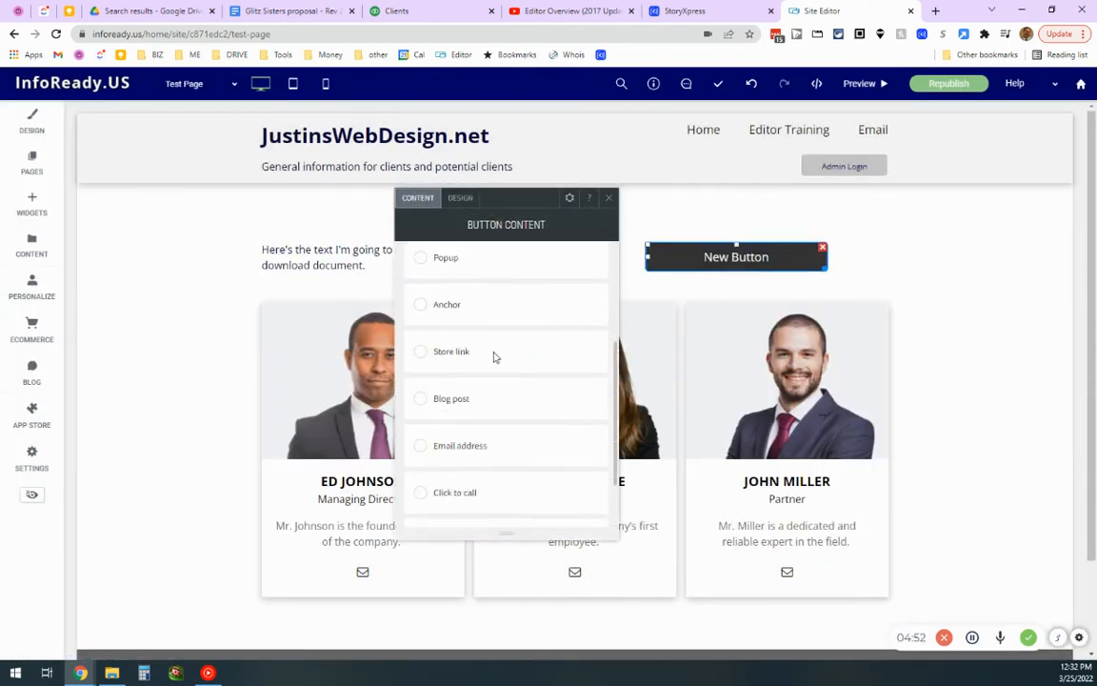
scroll(514, 315, up, 5)
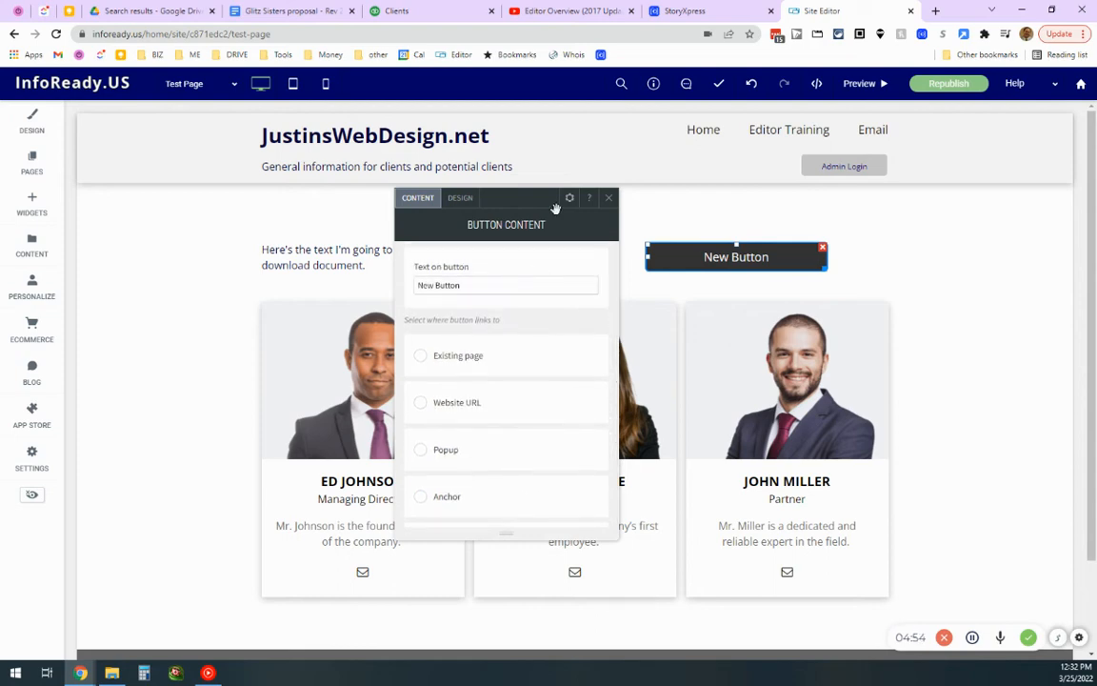
click(608, 199)
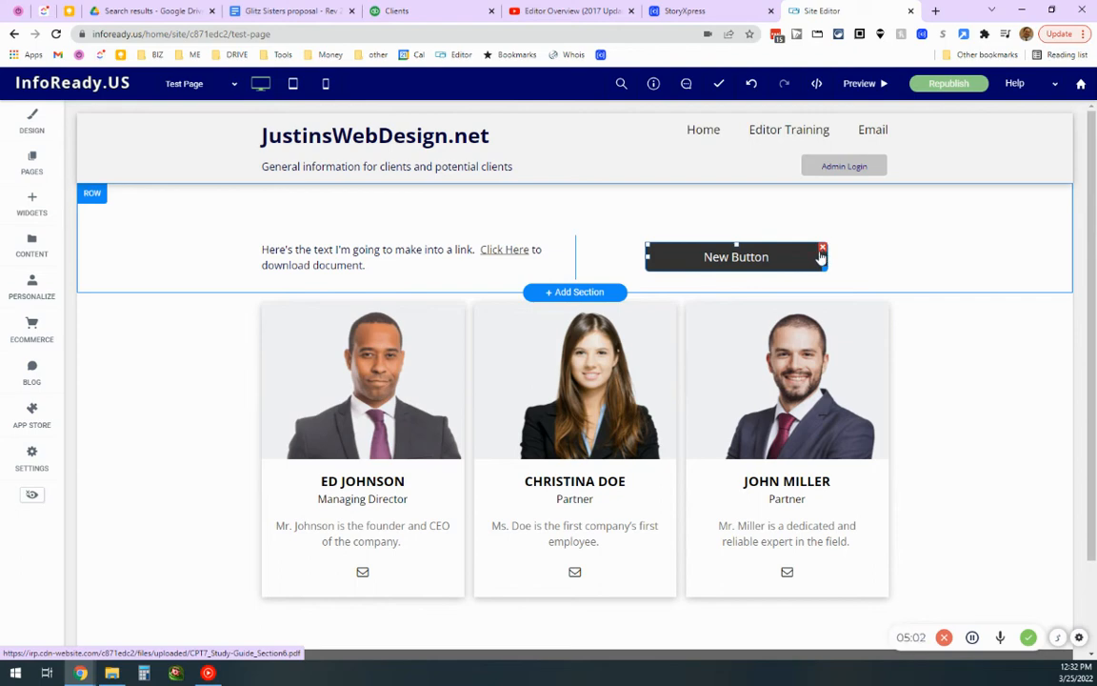
Add a new blank page named "File to Download" to the site.
click(140, 236)
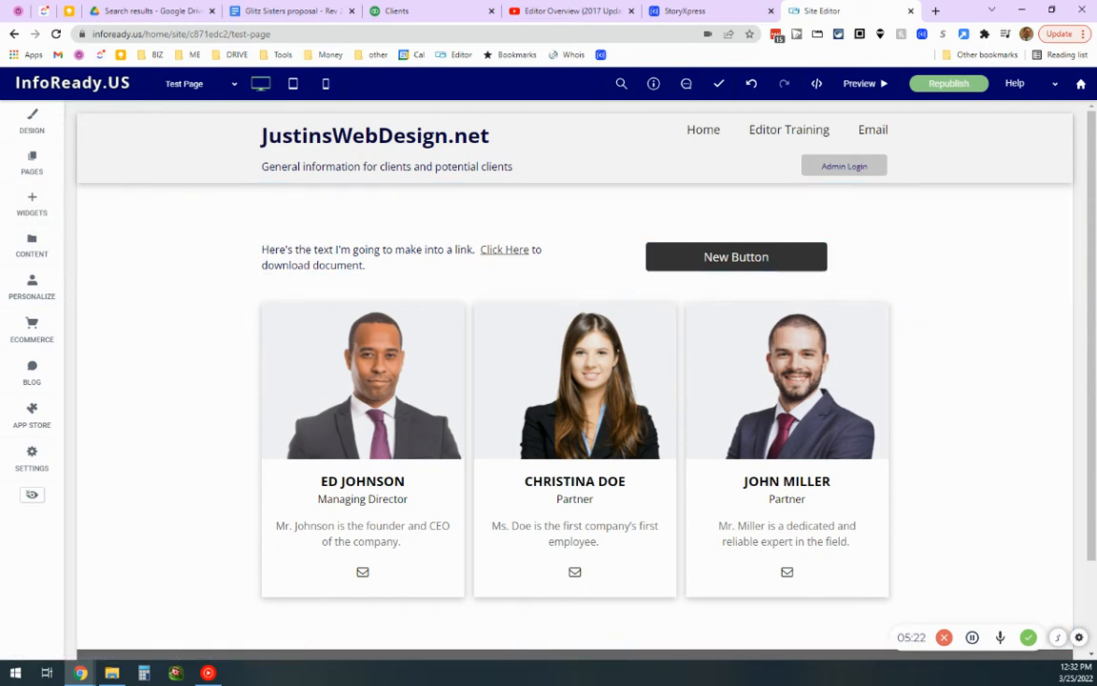
click(31, 162)
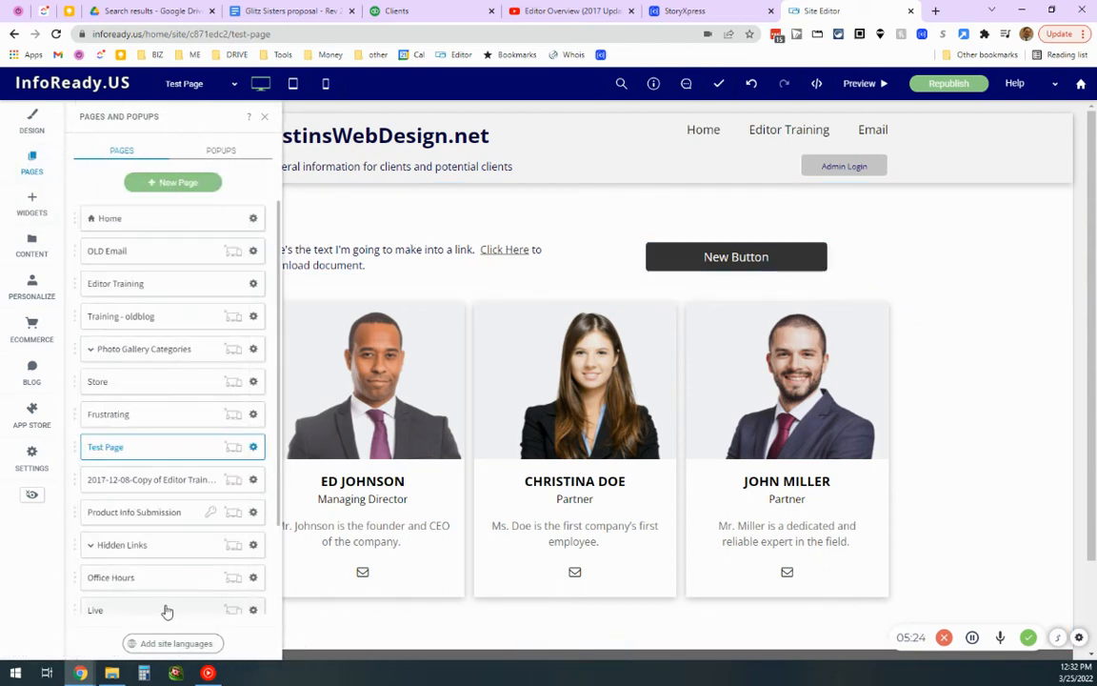
click(176, 181)
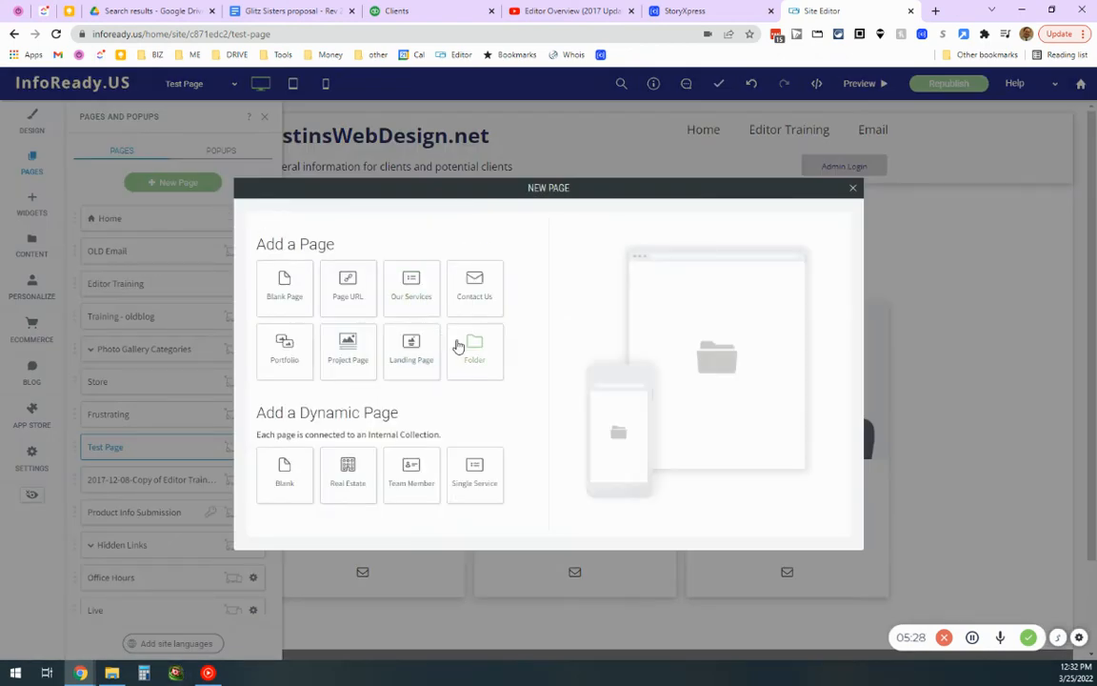
click(295, 290)
drag(354, 300, 176, 286)
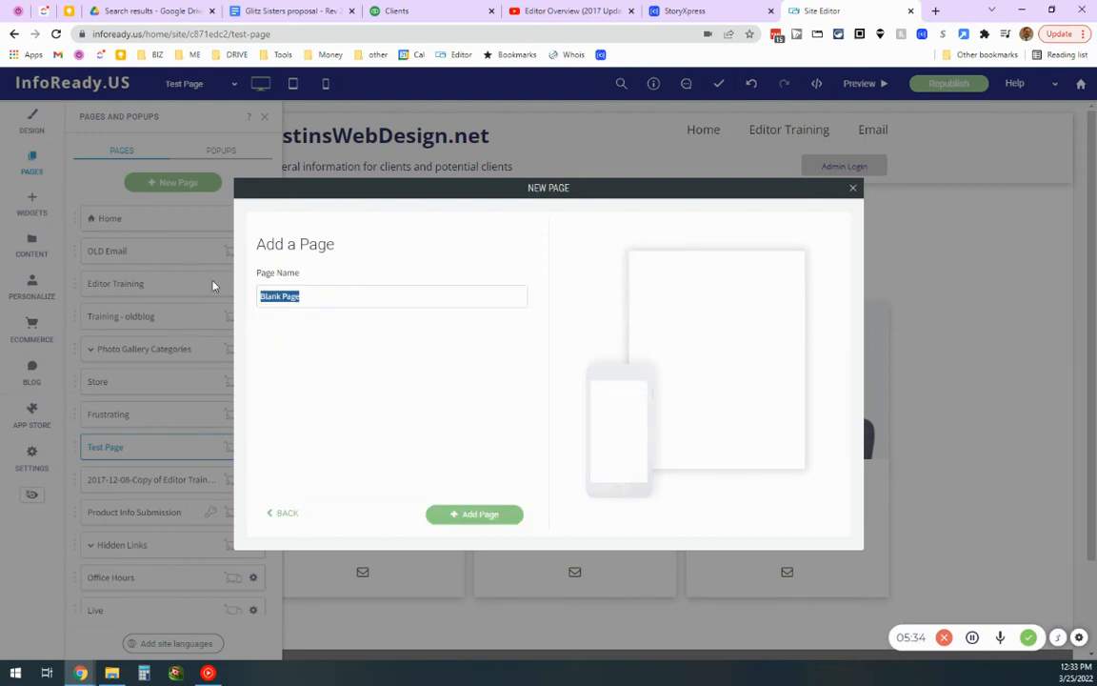
text(File-to)
text( Download)
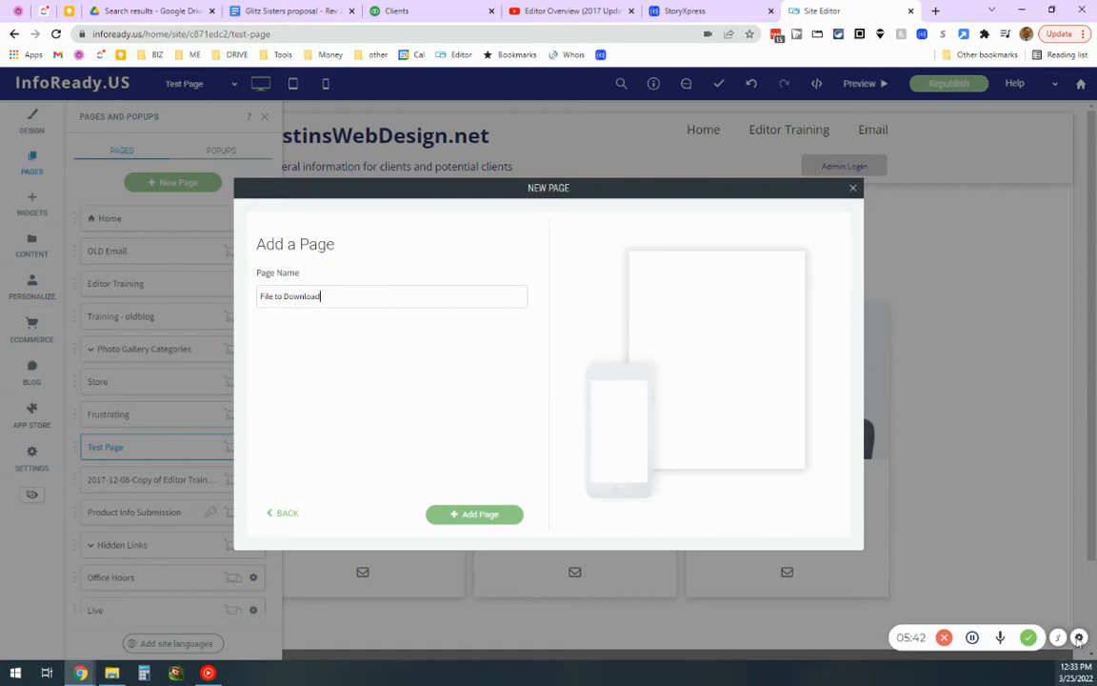
click(489, 519)
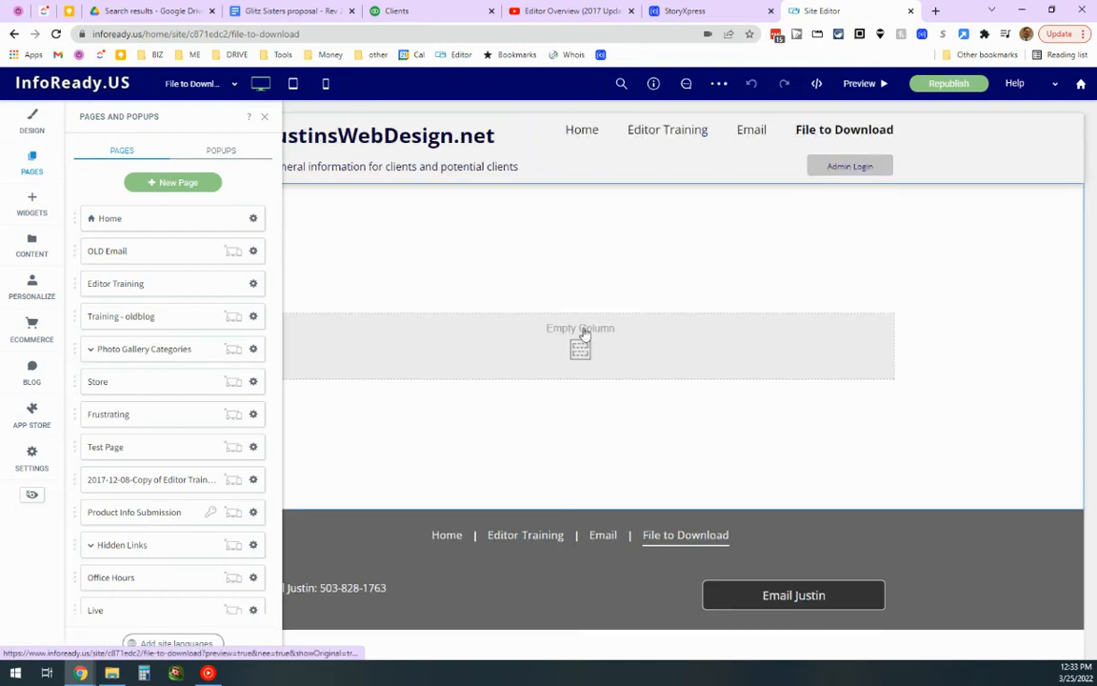
Hide the File to Download page from navigation on all devices, and check its page URL setting without changing it.
scroll(152, 400, down, 3)
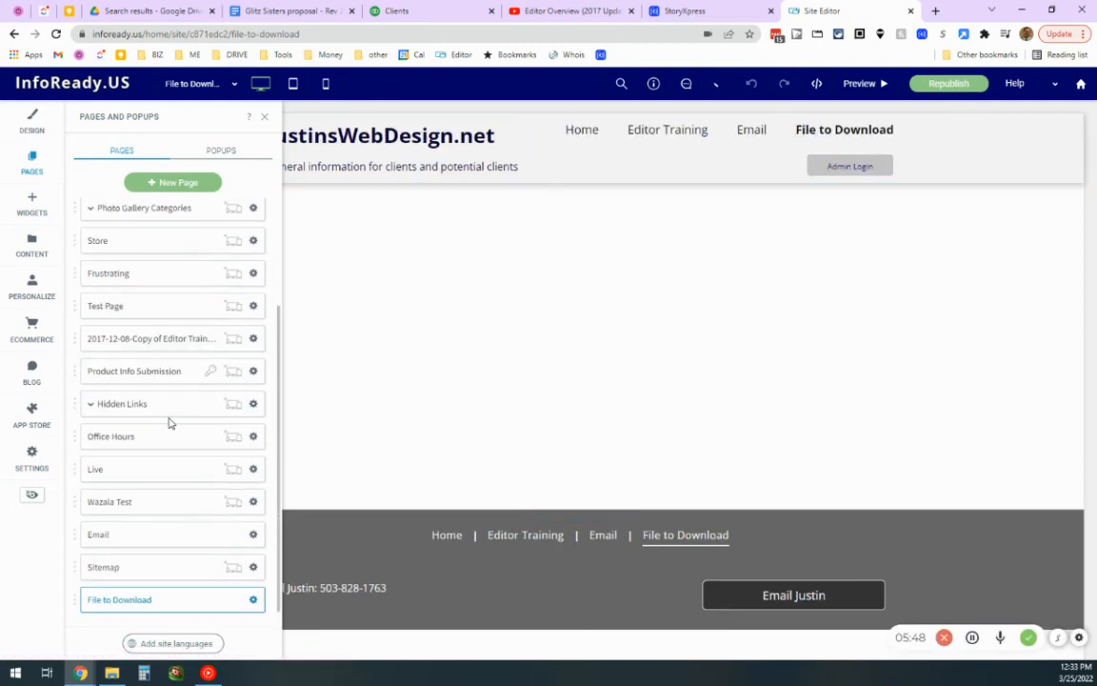
click(841, 133)
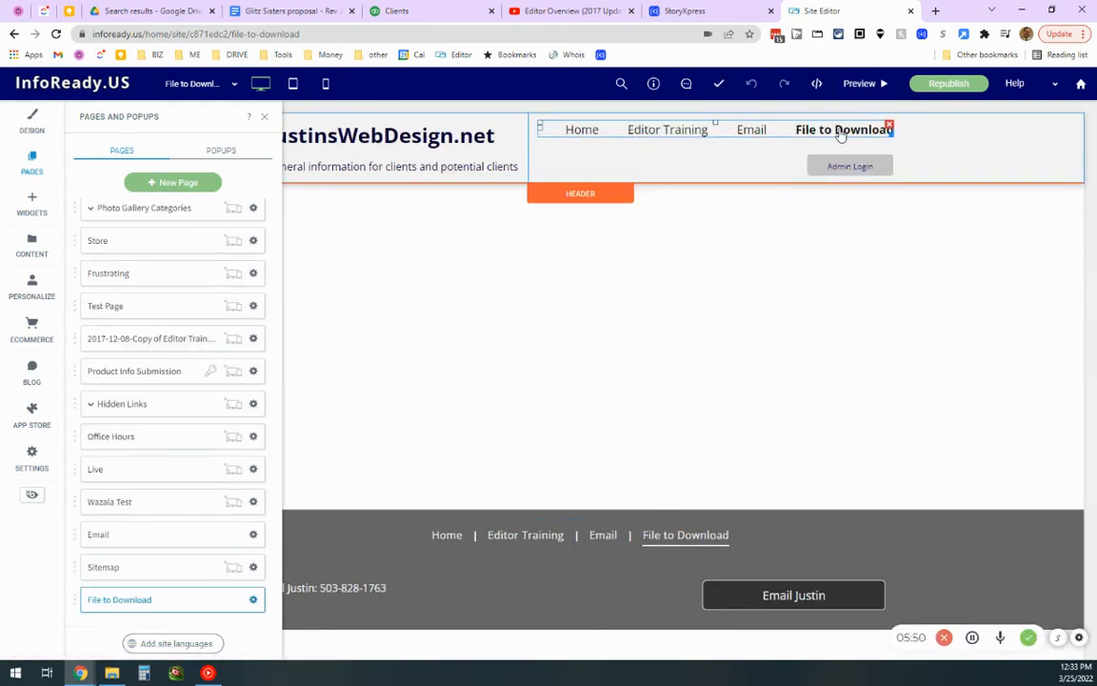
click(253, 600)
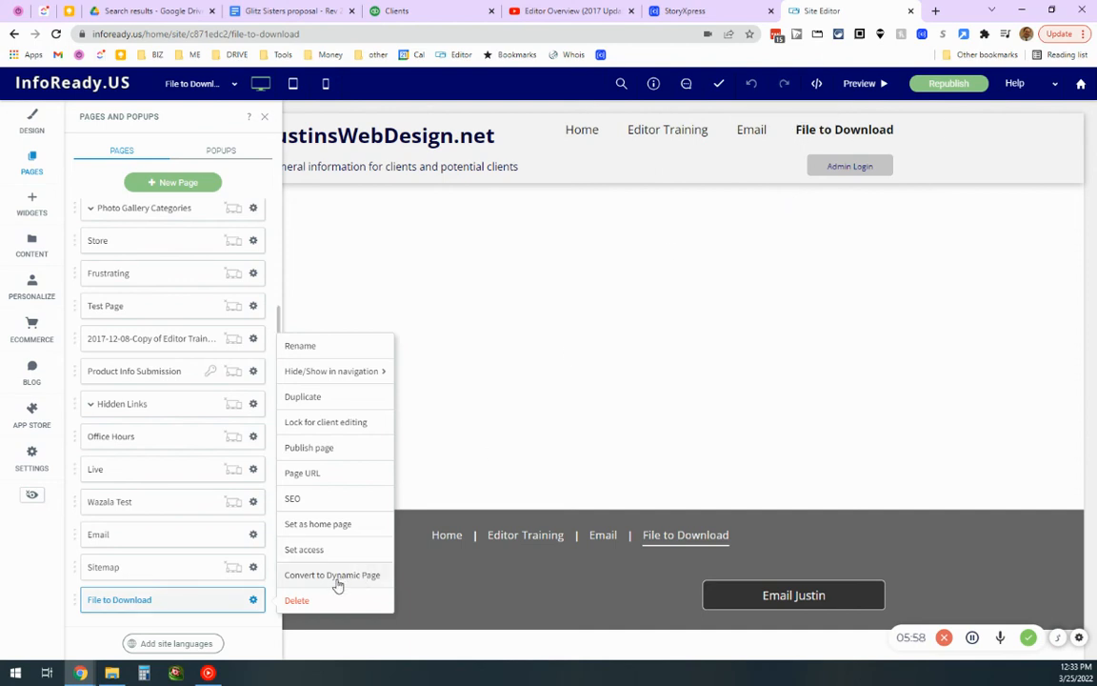
mouse_move(351, 377)
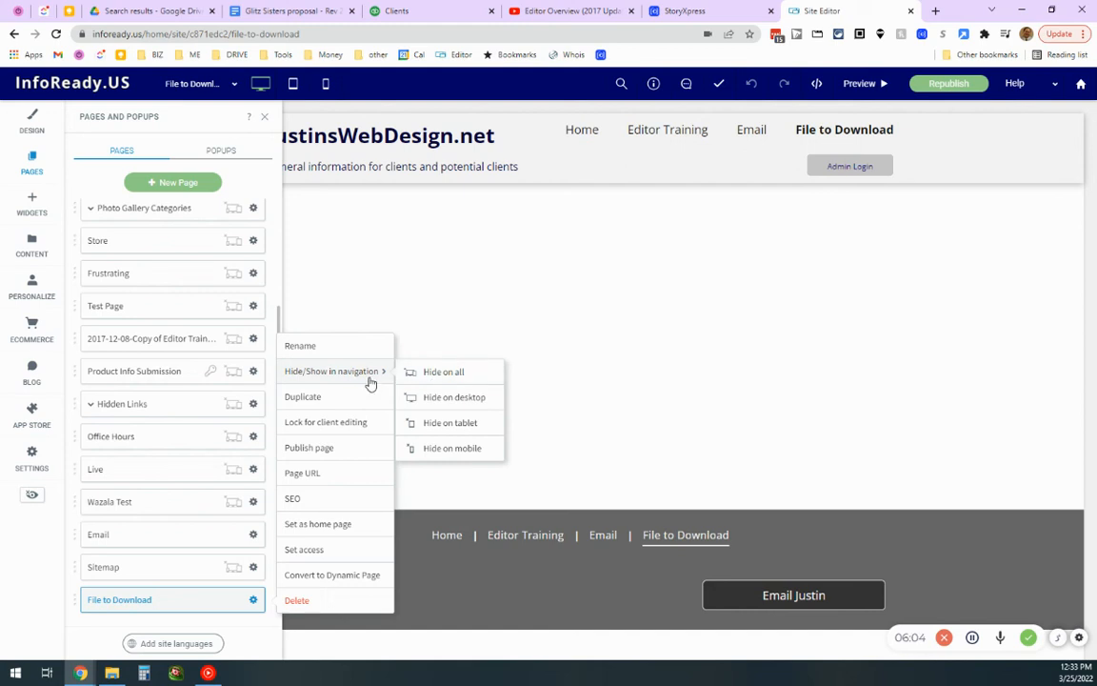
click(255, 600)
click(255, 601)
click(457, 373)
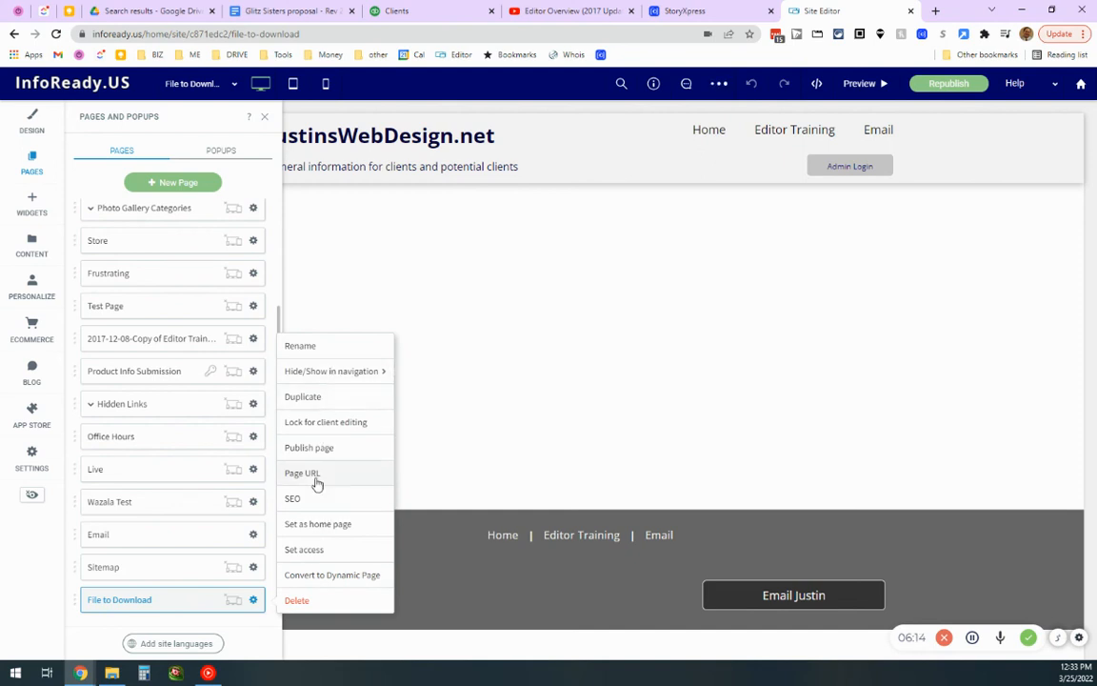
click(374, 482)
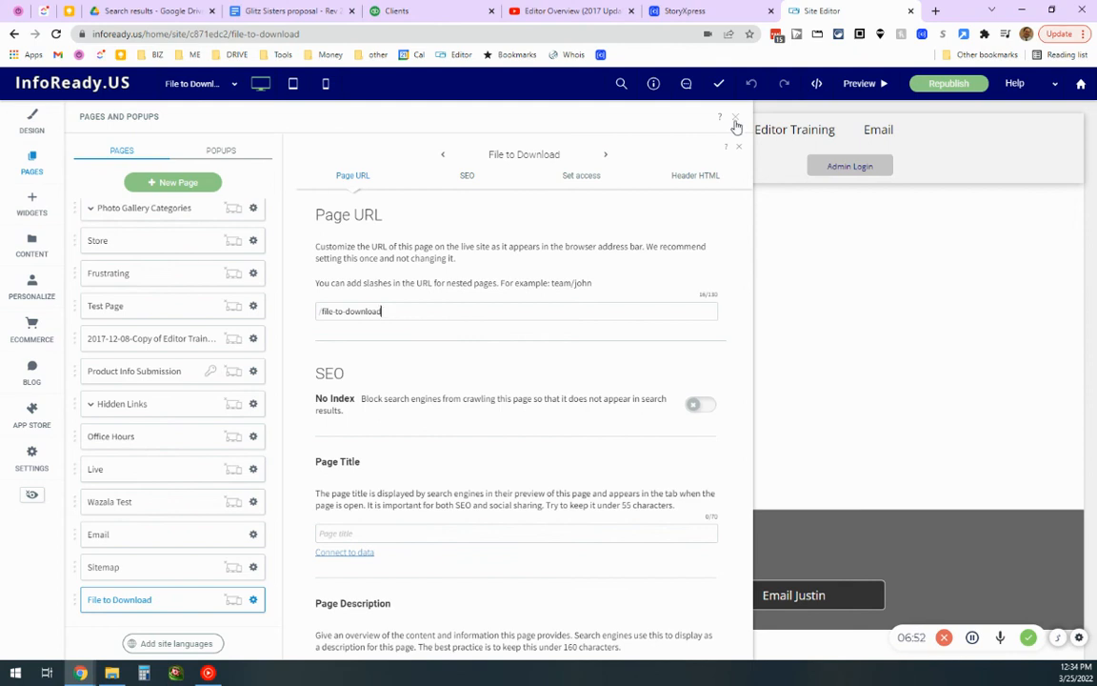
click(735, 120)
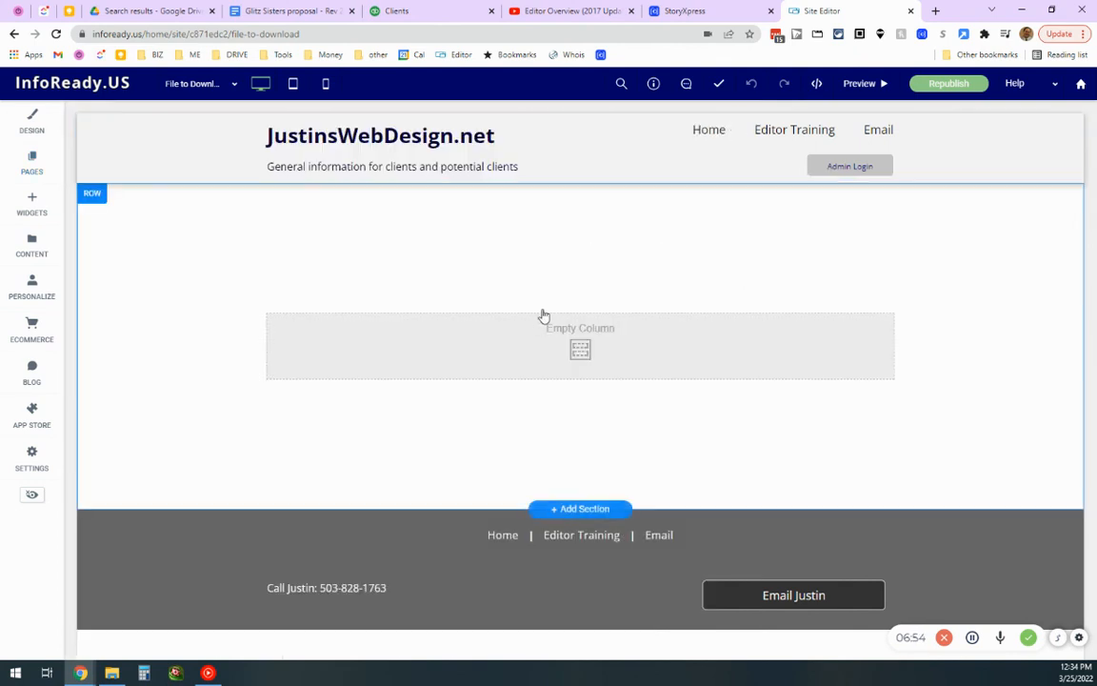
Place a Button widget in the new page's empty column and set its text to "Download File".
click(37, 209)
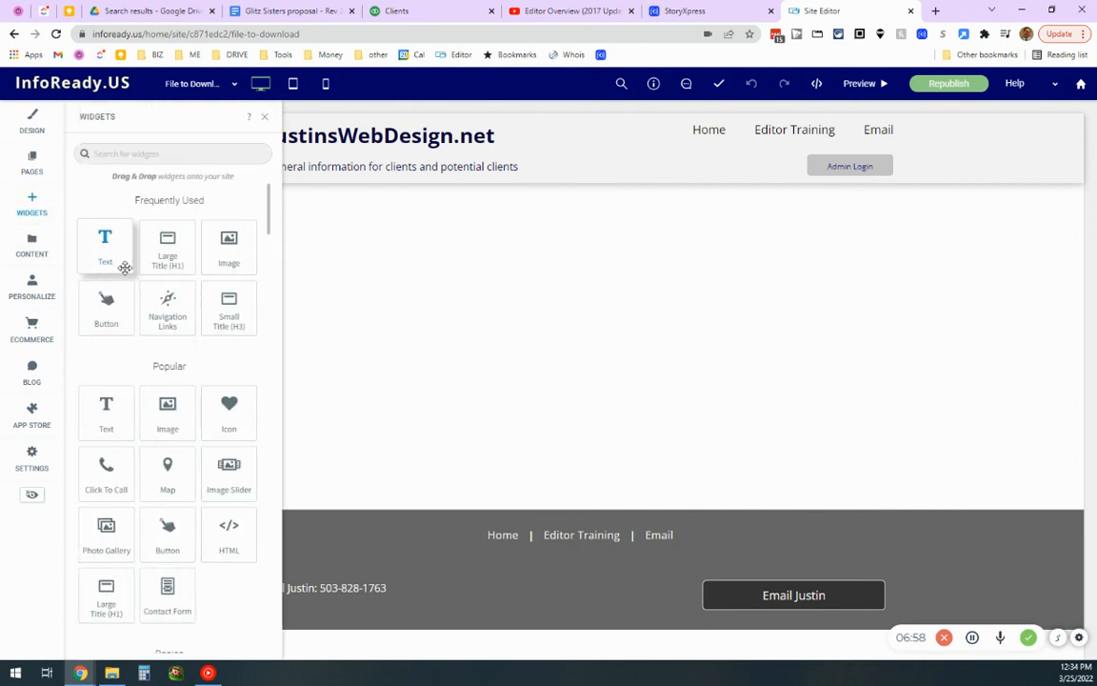
drag(111, 308, 557, 332)
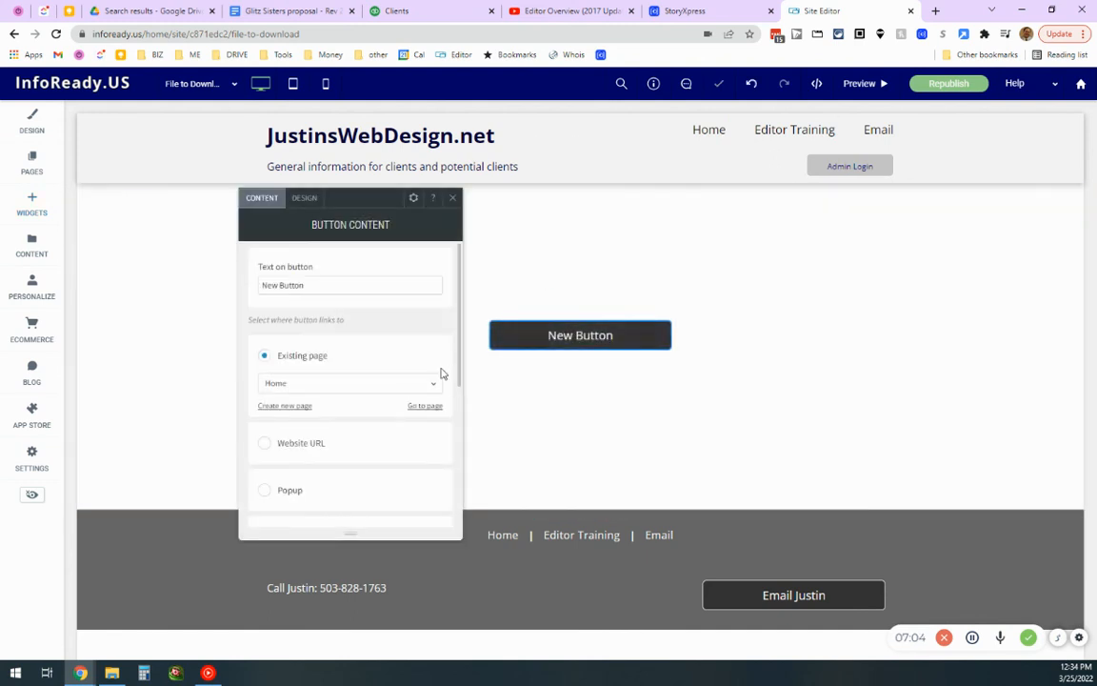
drag(321, 278, 152, 276)
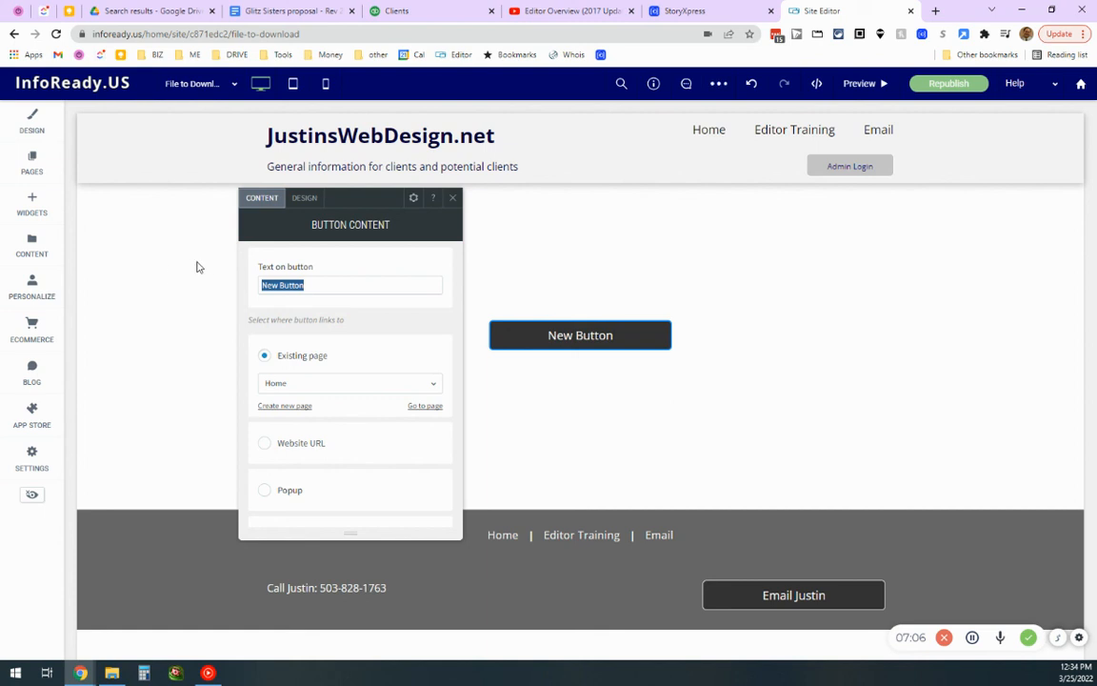
text(Download)
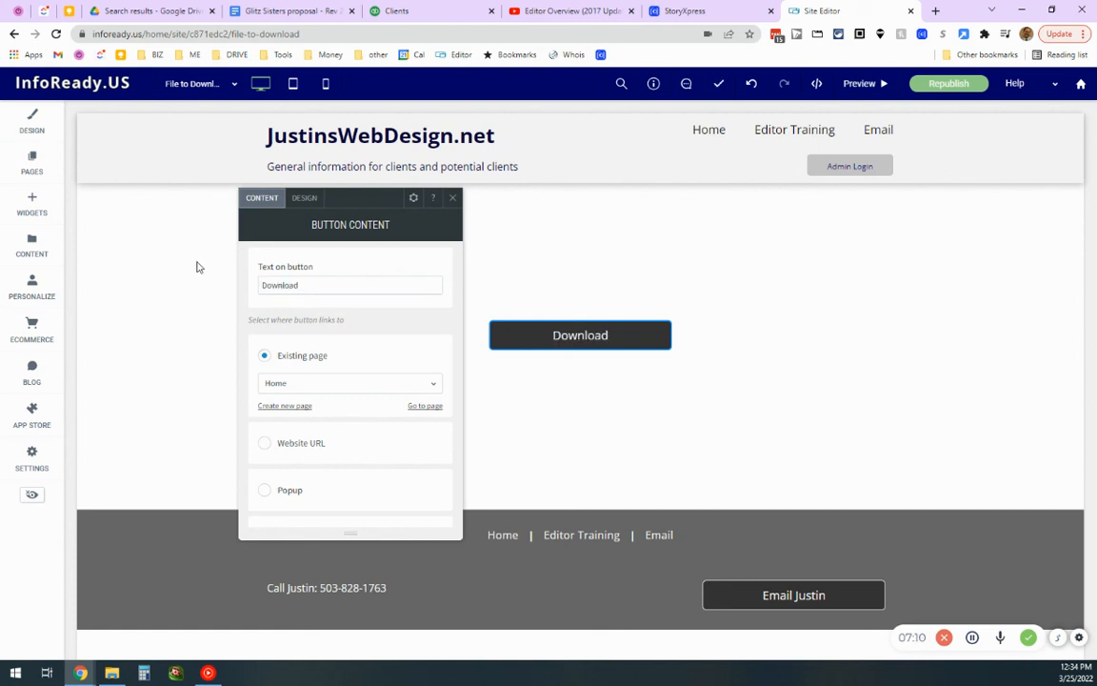
text( File)
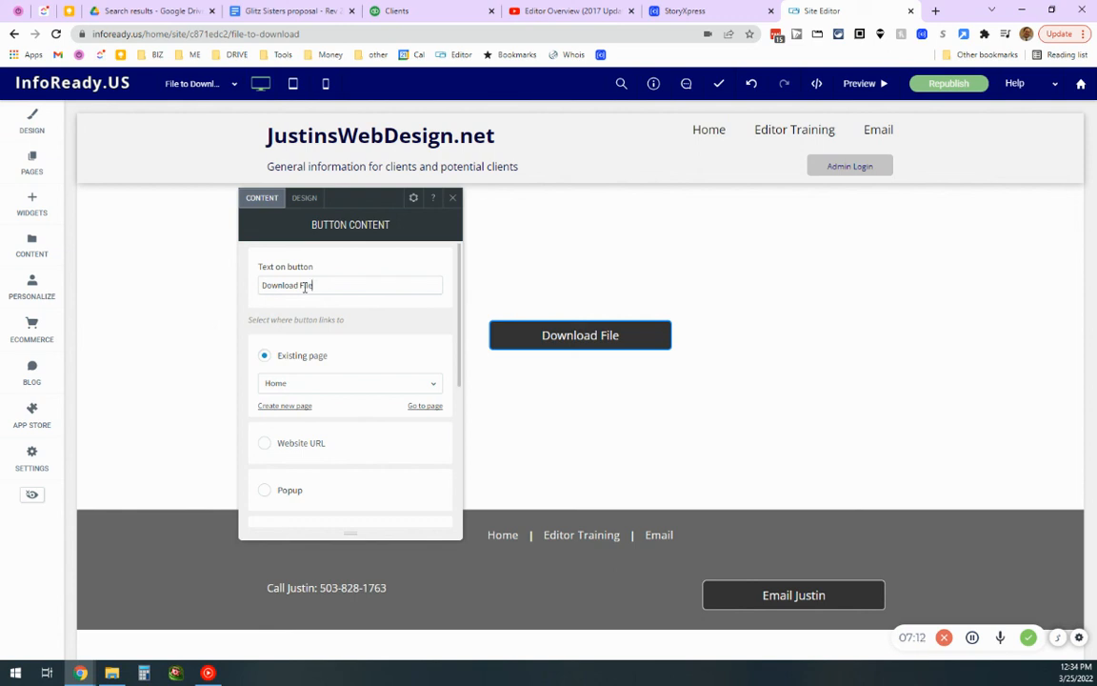
For the button's file for download, upload the license PDF from the Downloads folder and select the 2022-03-24 receipt PDF.
scroll(346, 385, down, 5)
click(318, 505)
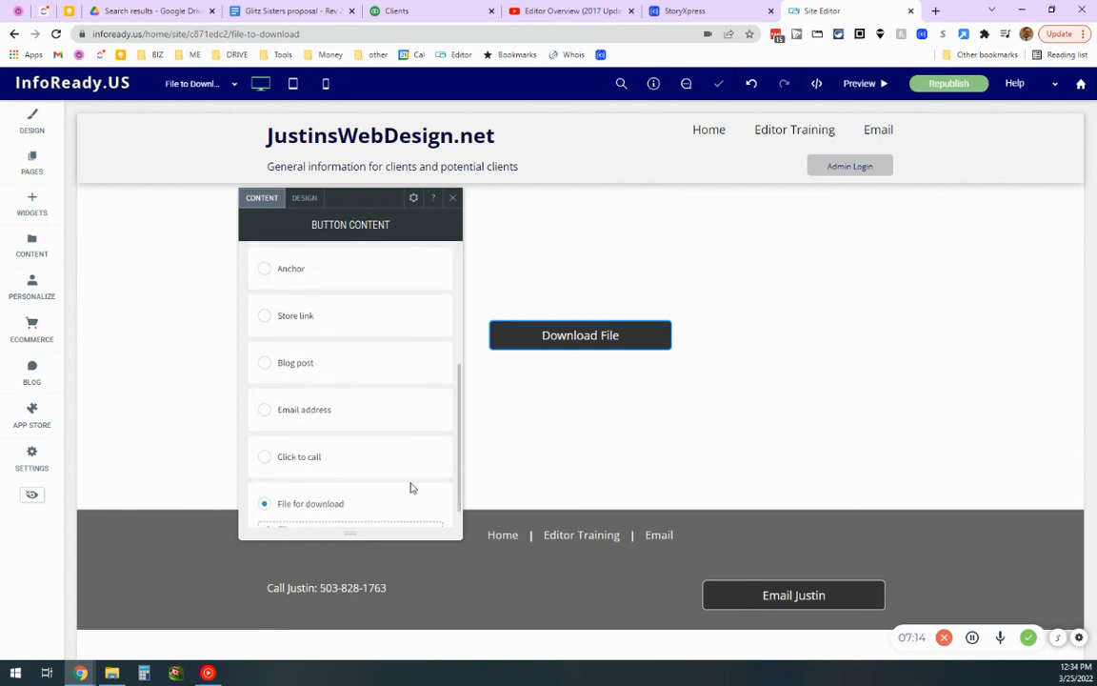
click(314, 504)
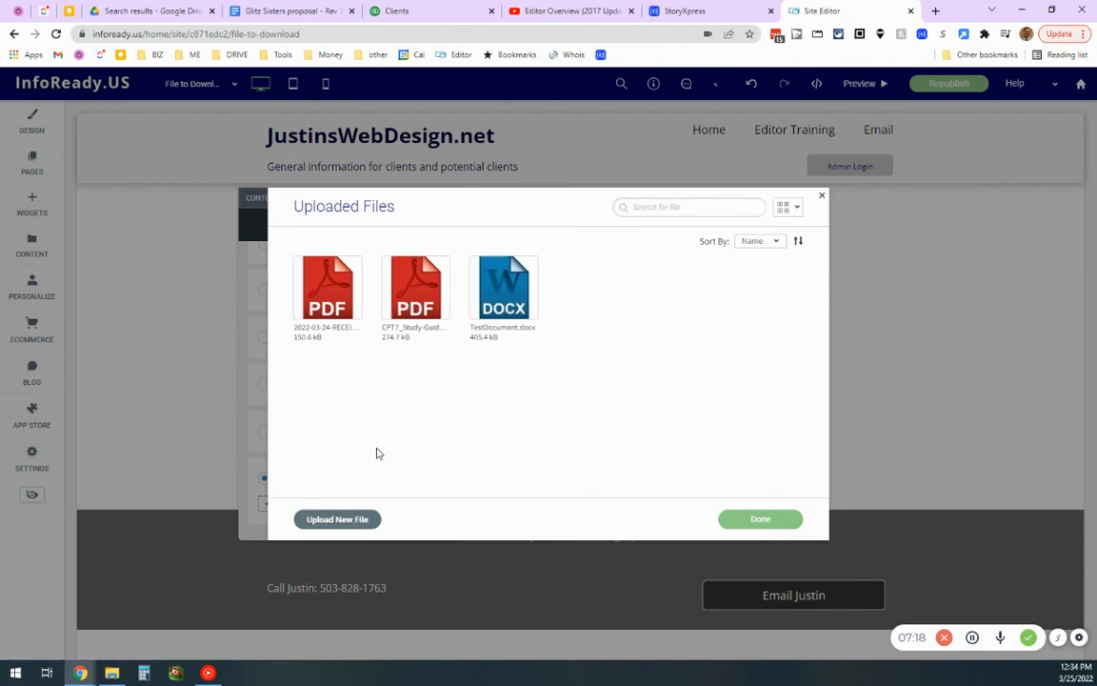
click(358, 521)
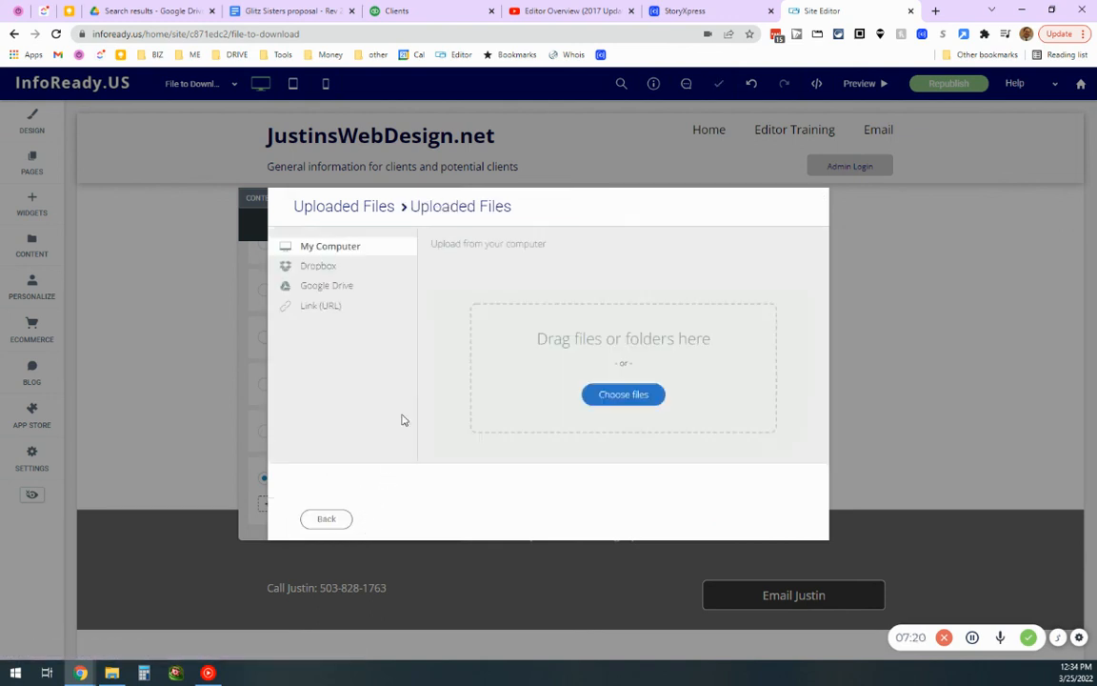
click(598, 402)
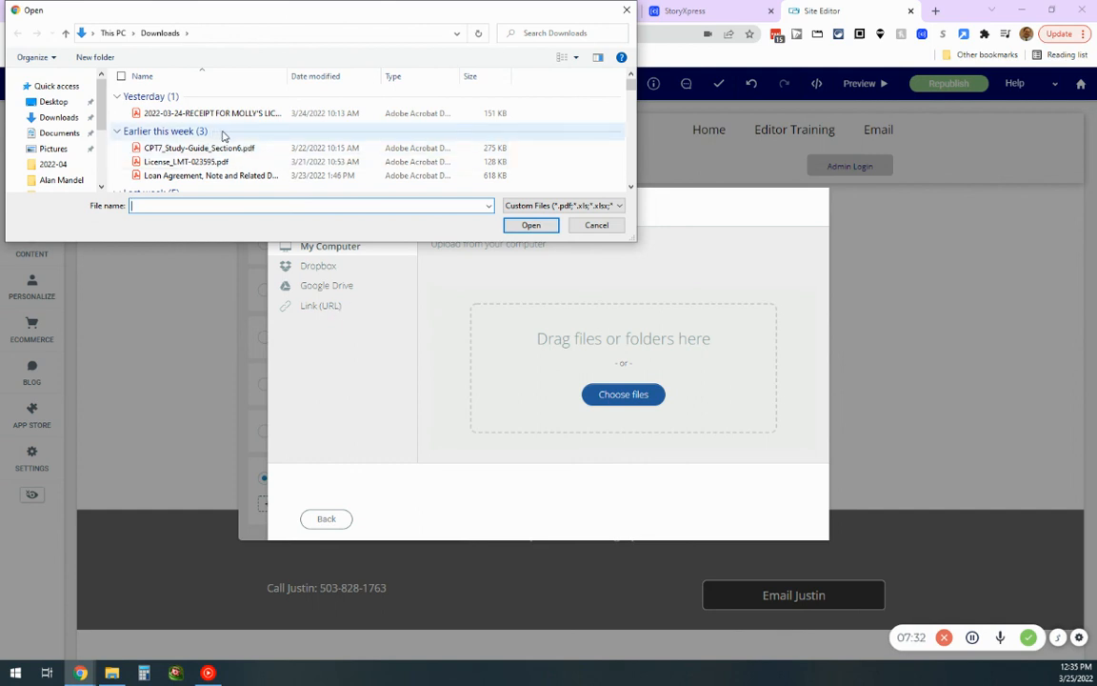
double_click(229, 163)
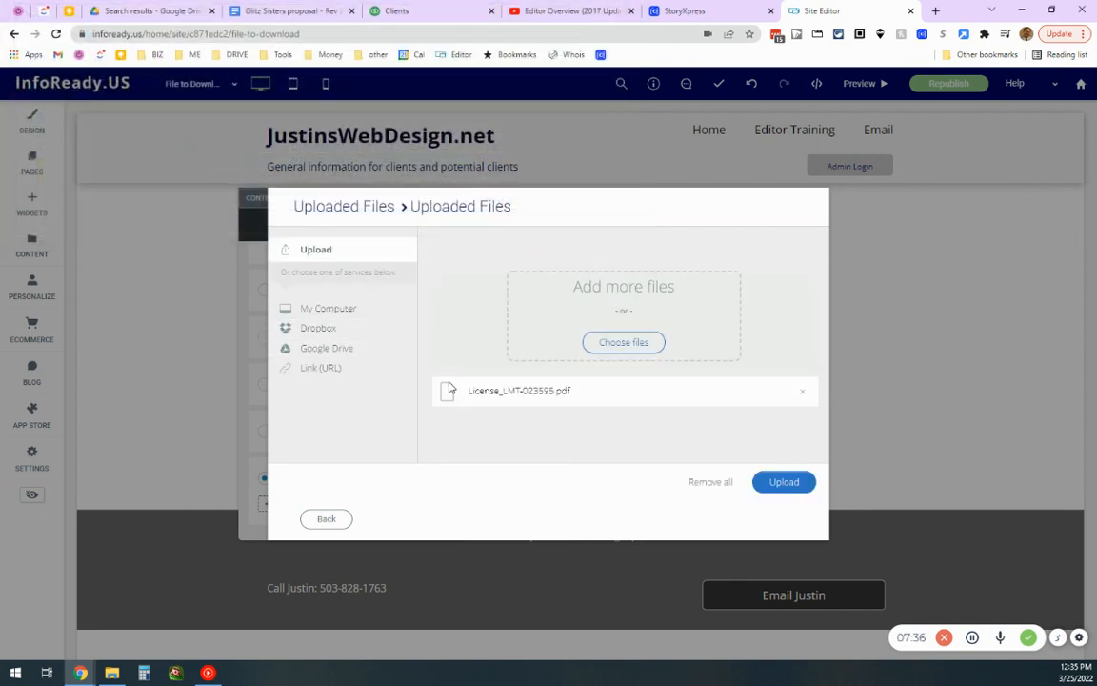
click(790, 483)
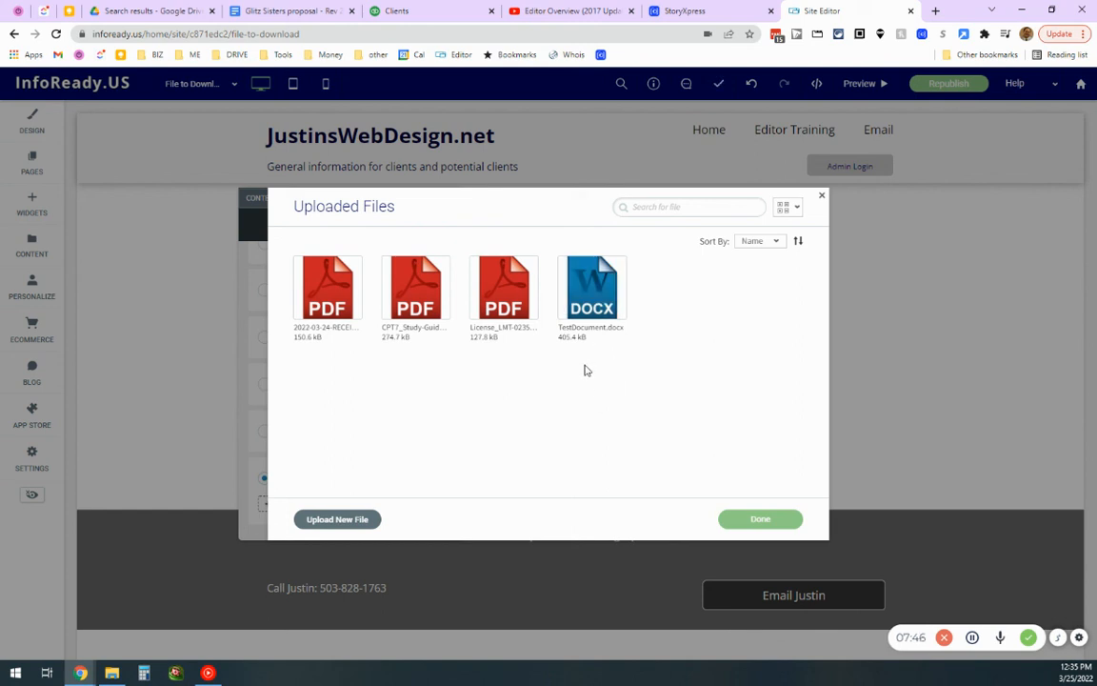
click(316, 289)
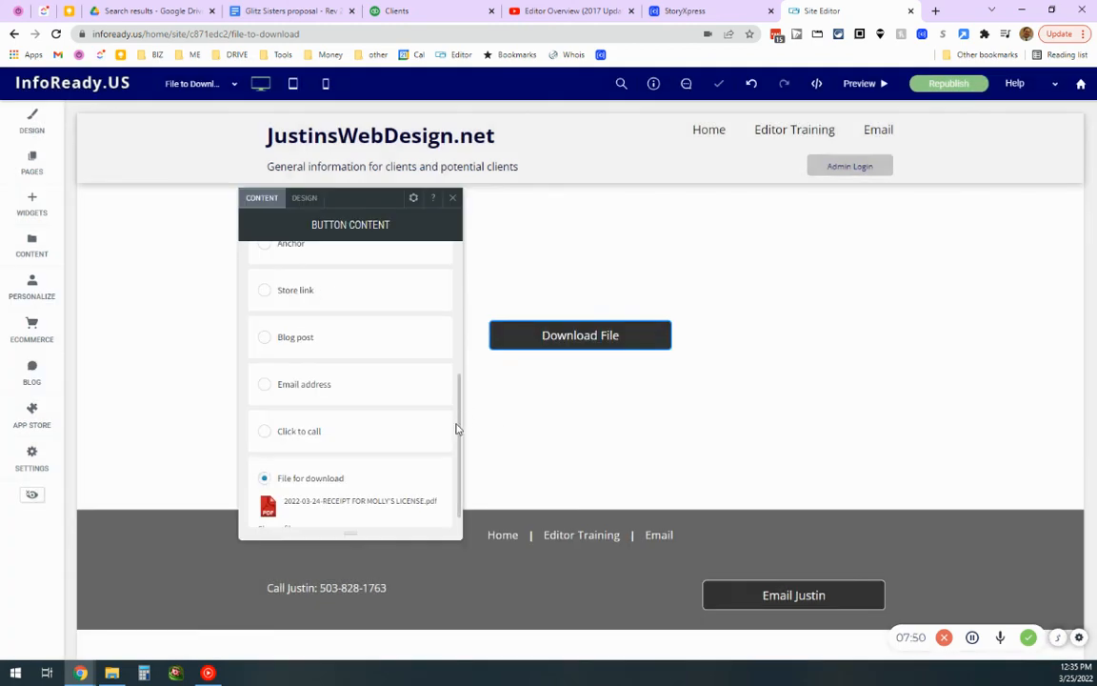
click(455, 199)
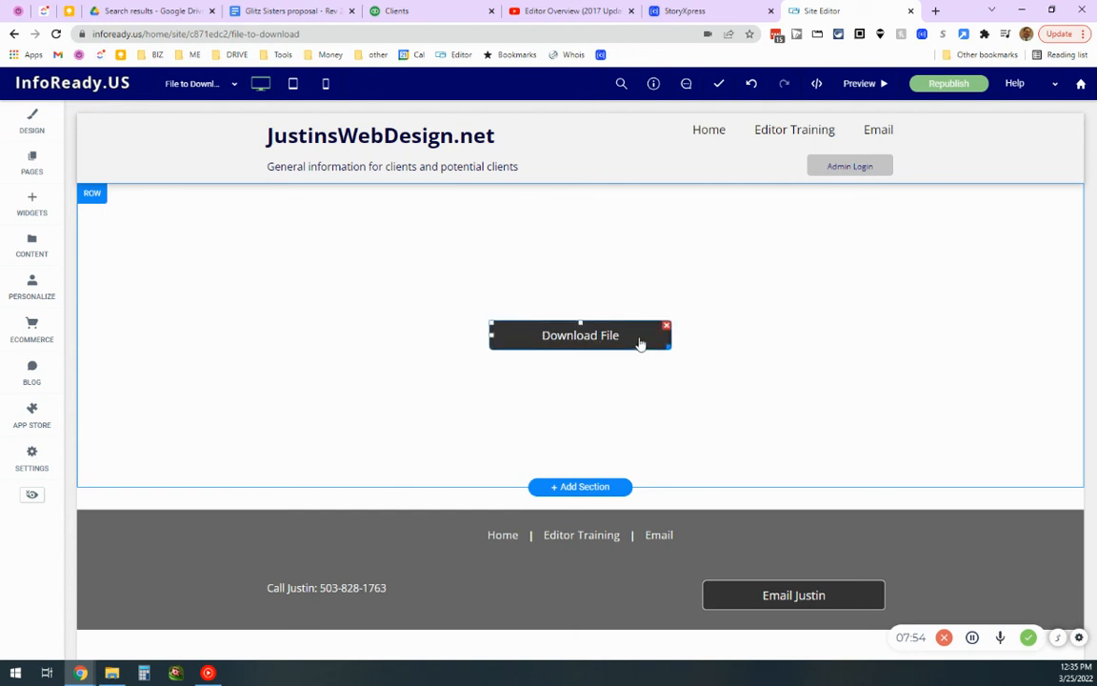